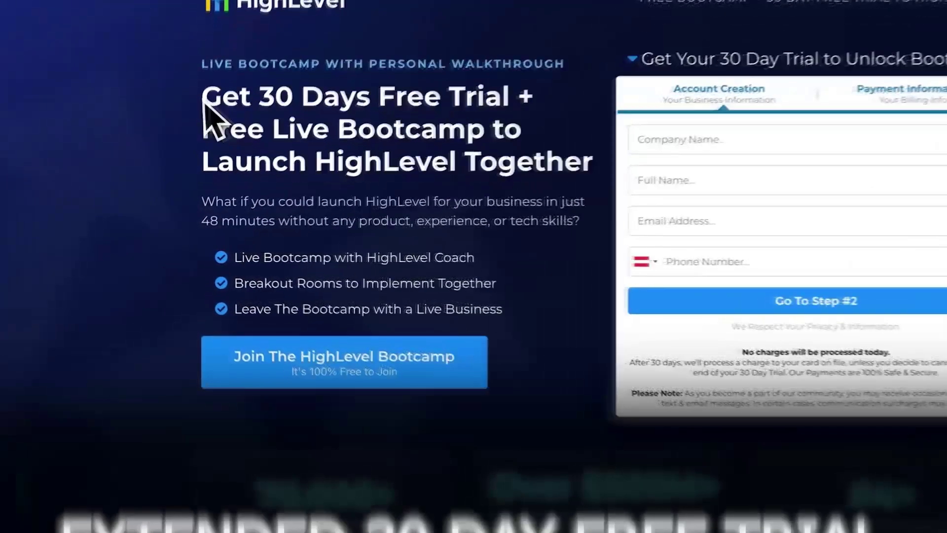
Step: Highlight the trial offer and bonuses headline on the HighLevel page and scroll down
left_click_drag(202, 96, 535, 96)
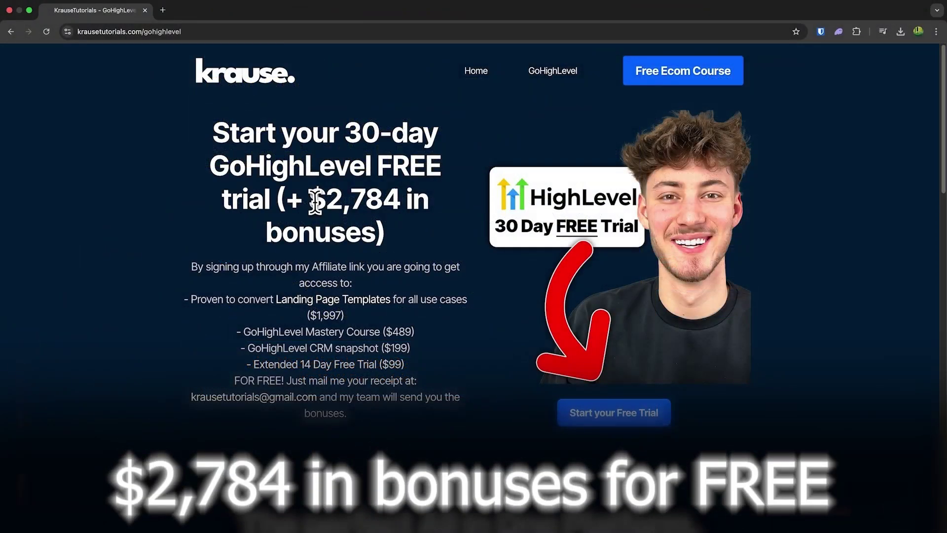
left_click_drag(315, 201, 375, 228)
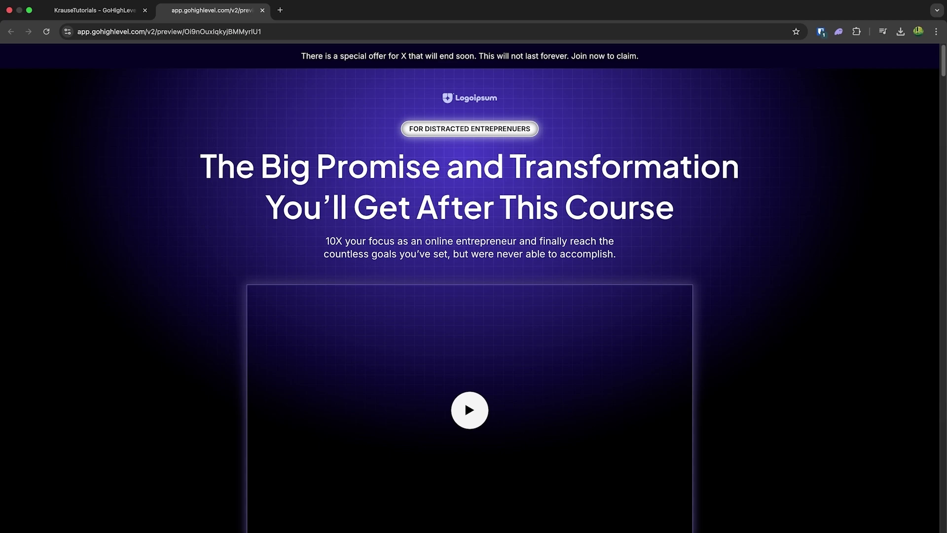
scroll(464, 401, "down", 10)
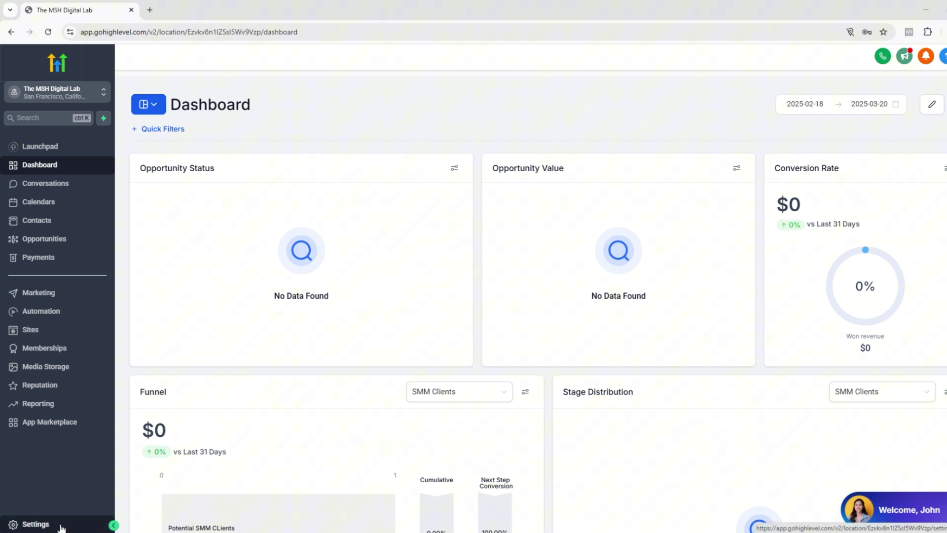
Step: Go to Settings > Conversation AI and start creating a new bot
left_click(36, 523)
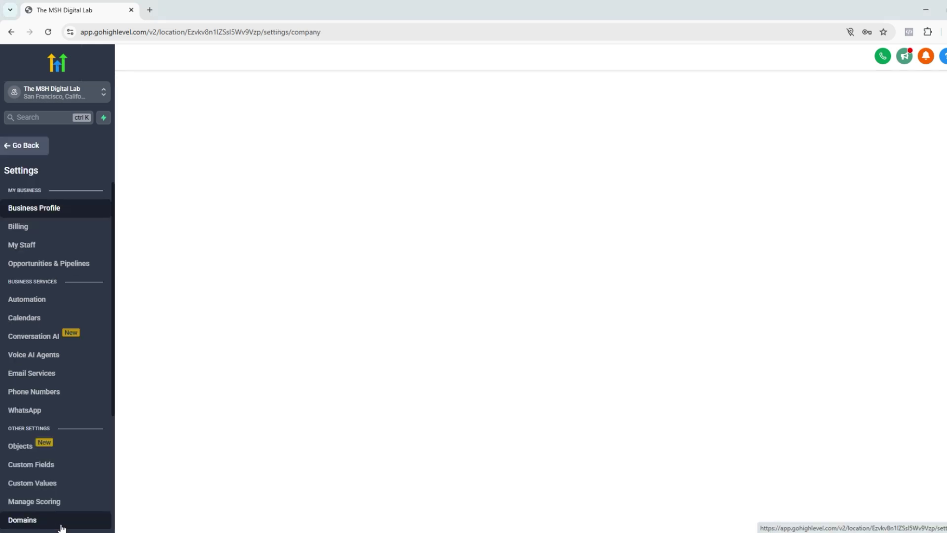
left_click(28, 338)
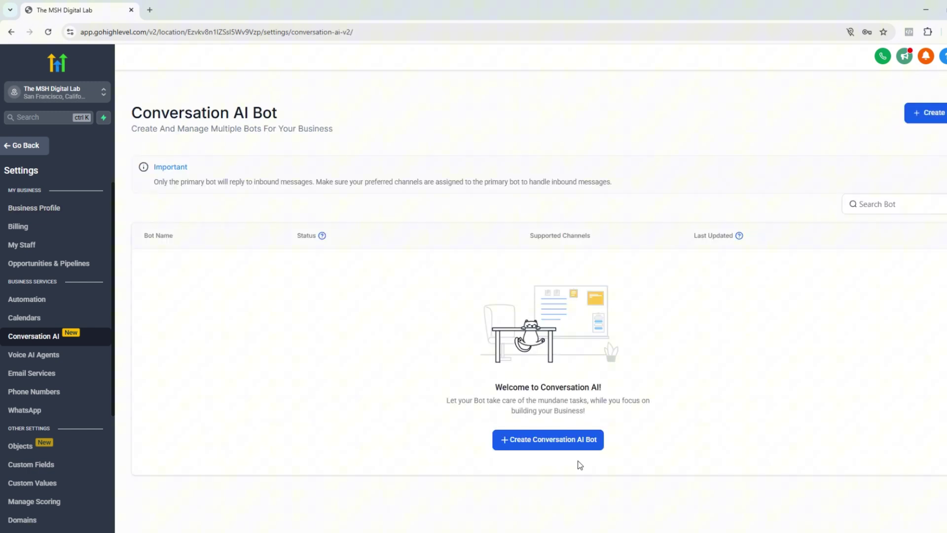
left_click(534, 446)
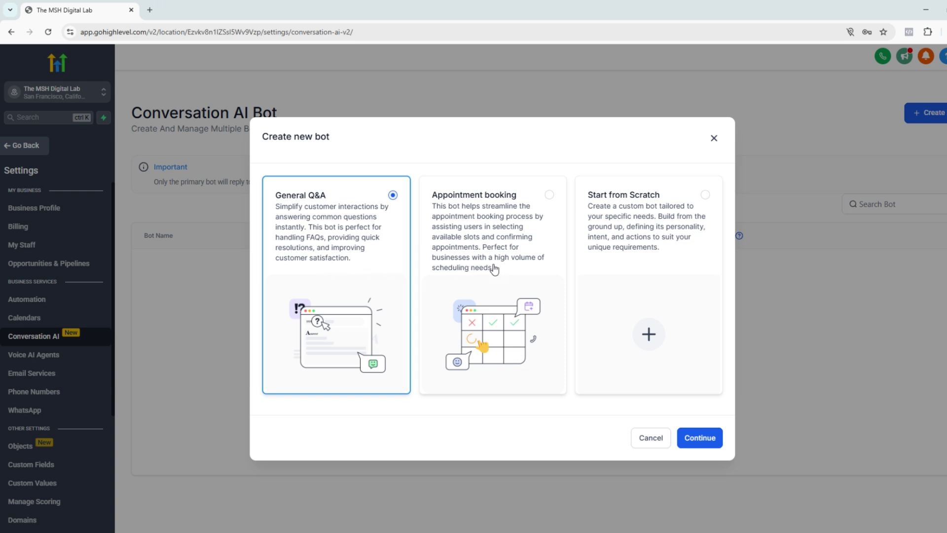
Step: Choose Start from Scratch as the bot type and continue
left_click(494, 269)
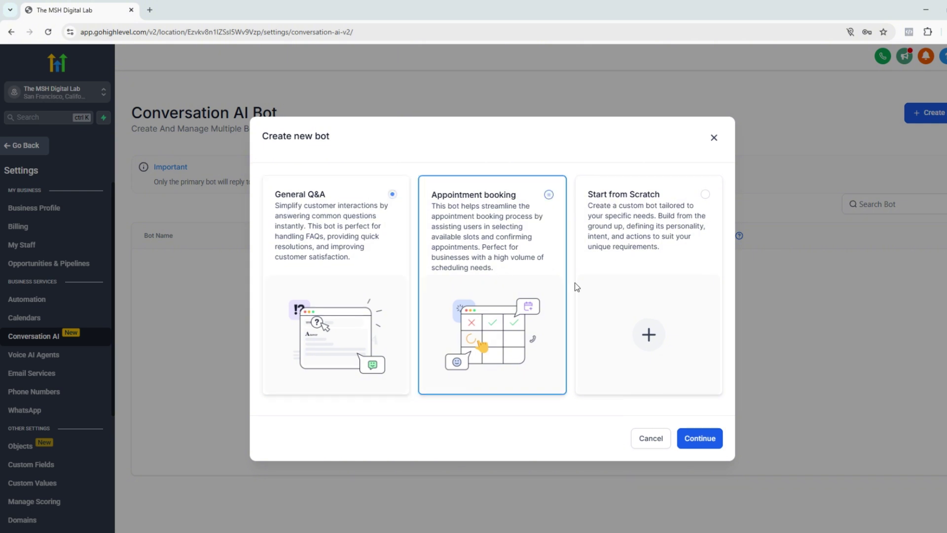
left_click(653, 268)
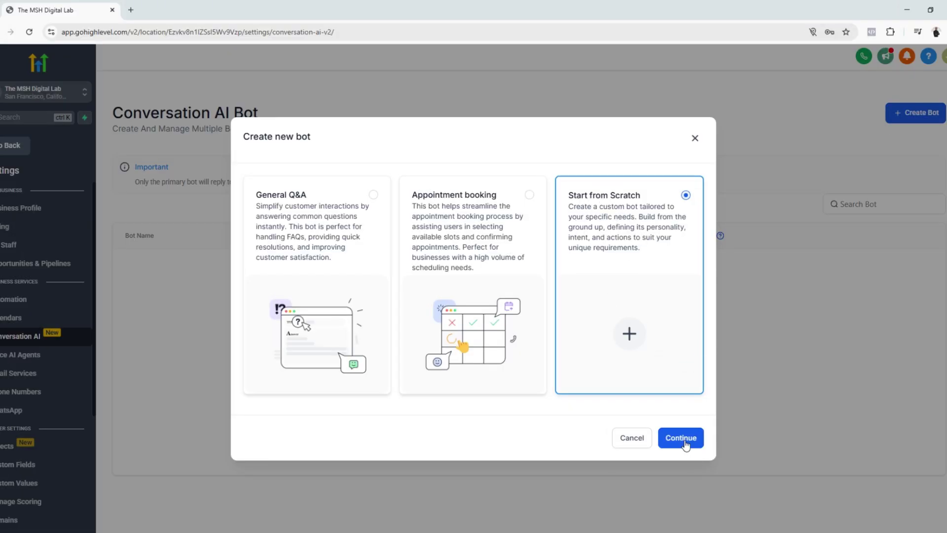
left_click(683, 443)
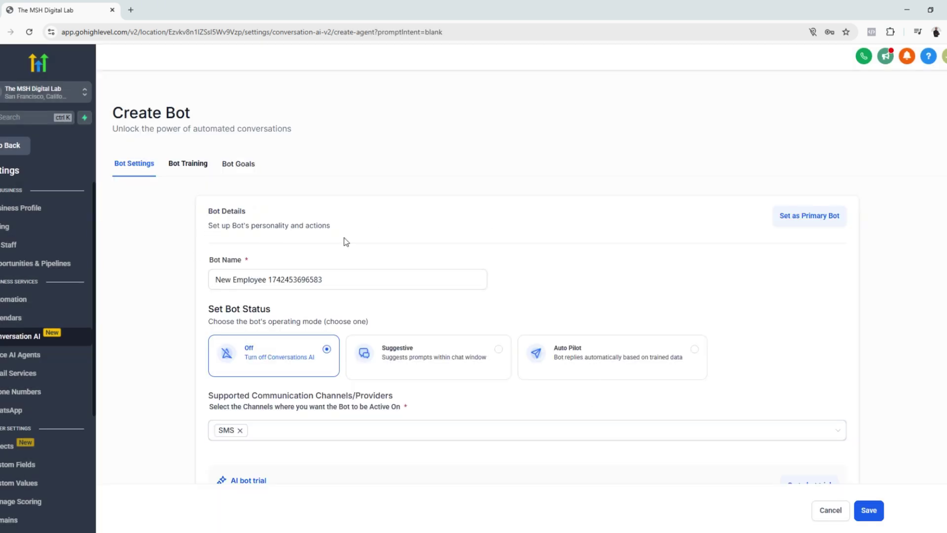
Step: Make the new bot the primary bot and name it John
left_click(805, 217)
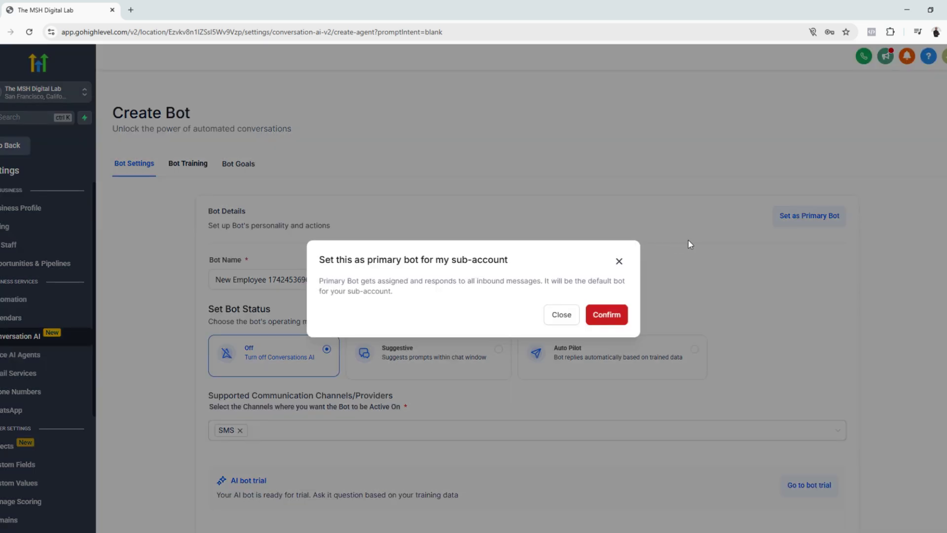
left_click(606, 315)
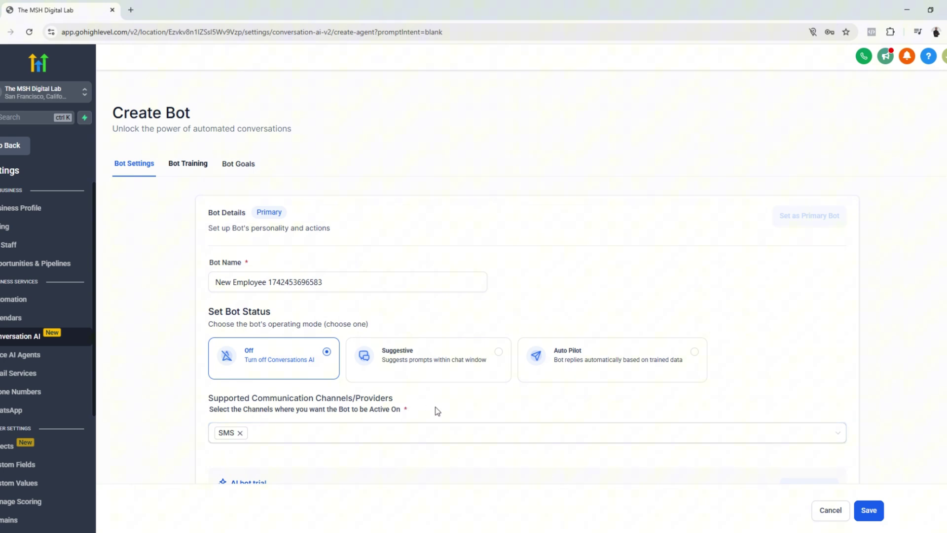
triple_click(355, 284)
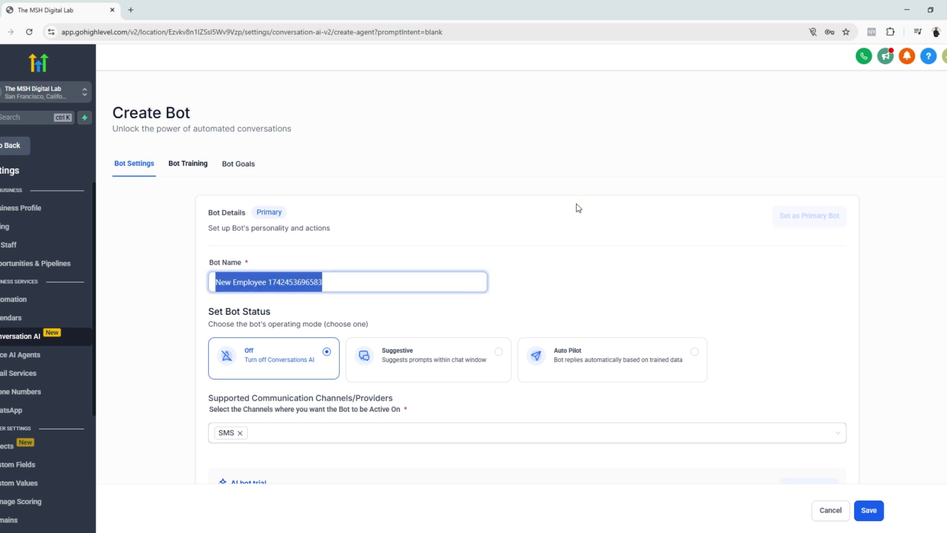
type("John")
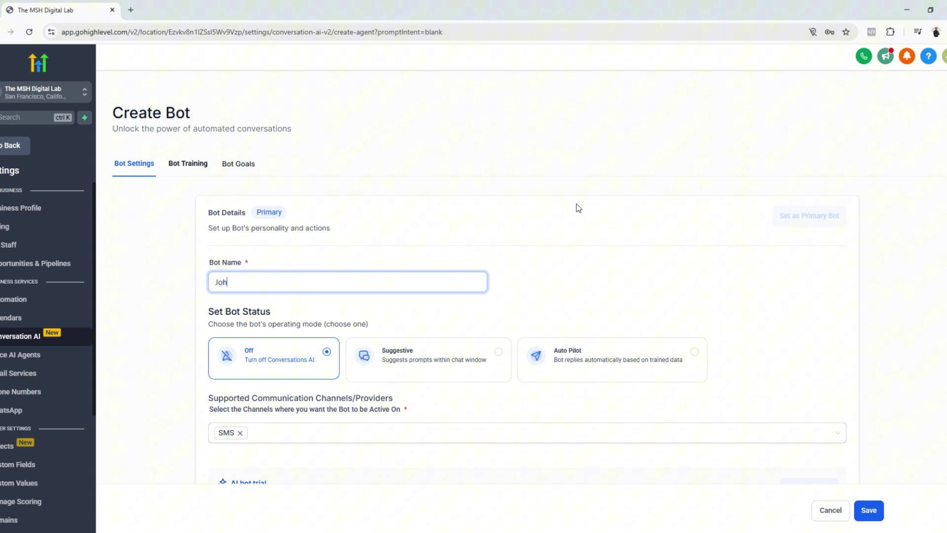
Step: Set the bot status to Auto Pilot
triple_click(239, 311)
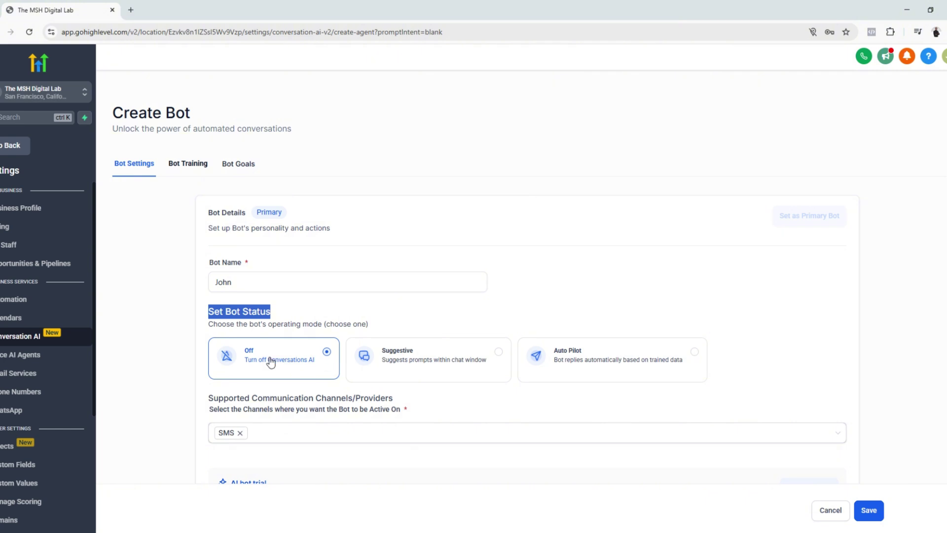
left_click(427, 361)
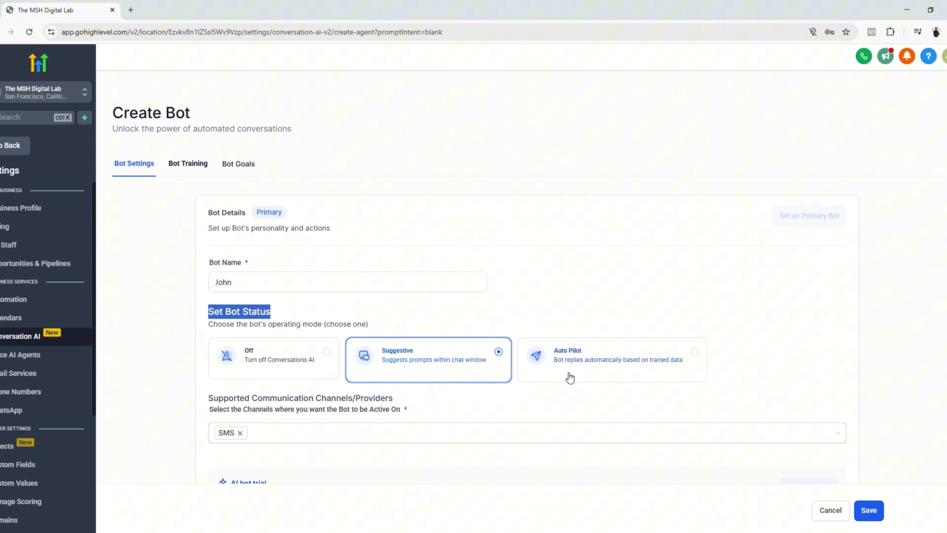
left_click(592, 376)
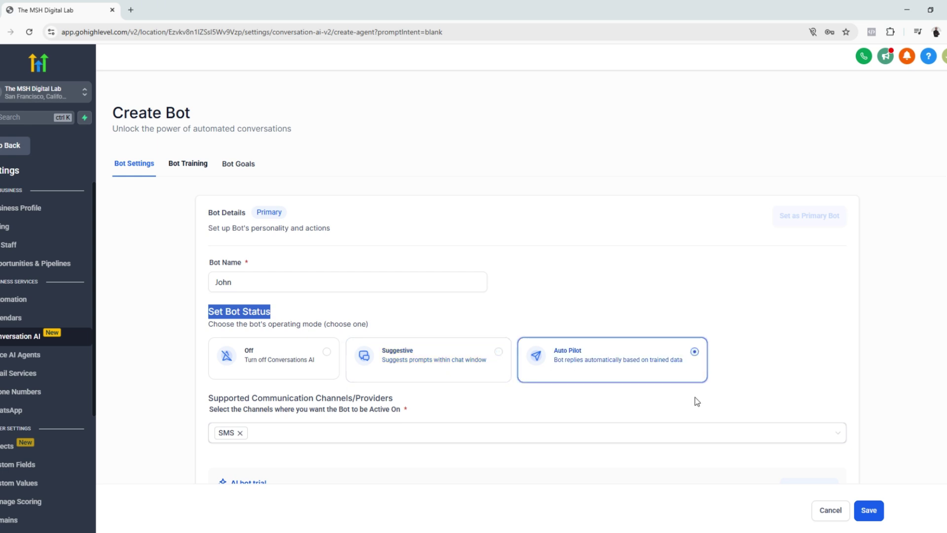
left_click(290, 438)
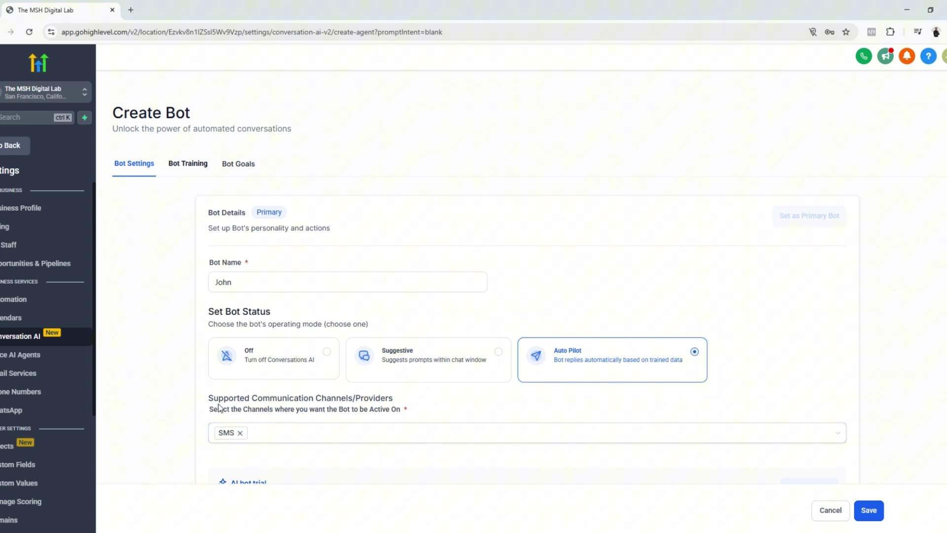
left_click_drag(210, 400, 418, 398)
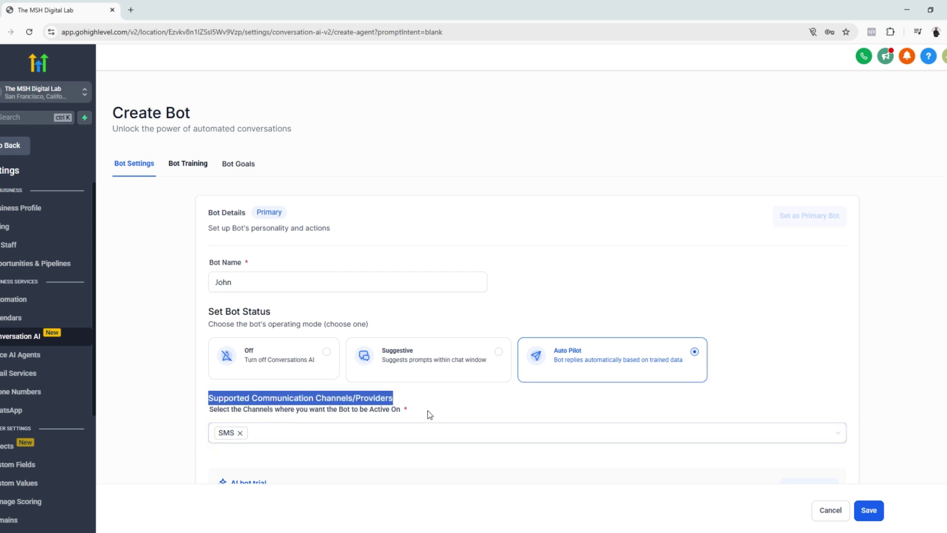
Step: Add Facebook and Instagram alongside SMS as channels and save the bot
left_click(429, 411)
scroll(428, 414, "down", 1)
left_click(267, 383)
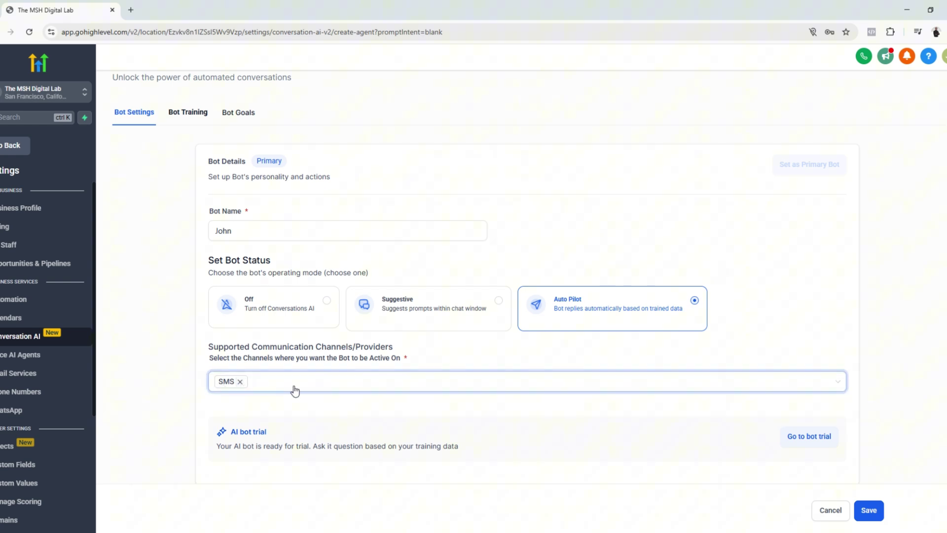
left_click(286, 387)
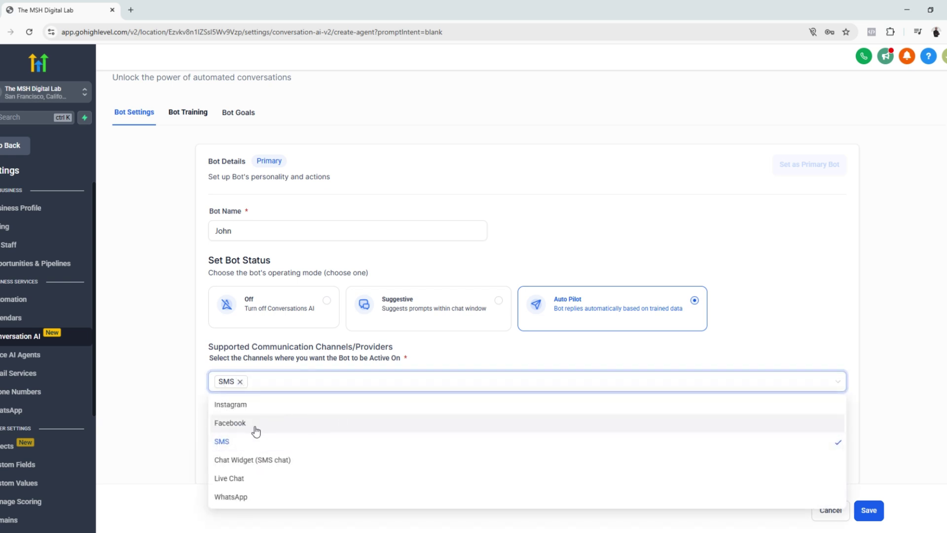
left_click(277, 433)
left_click(305, 410)
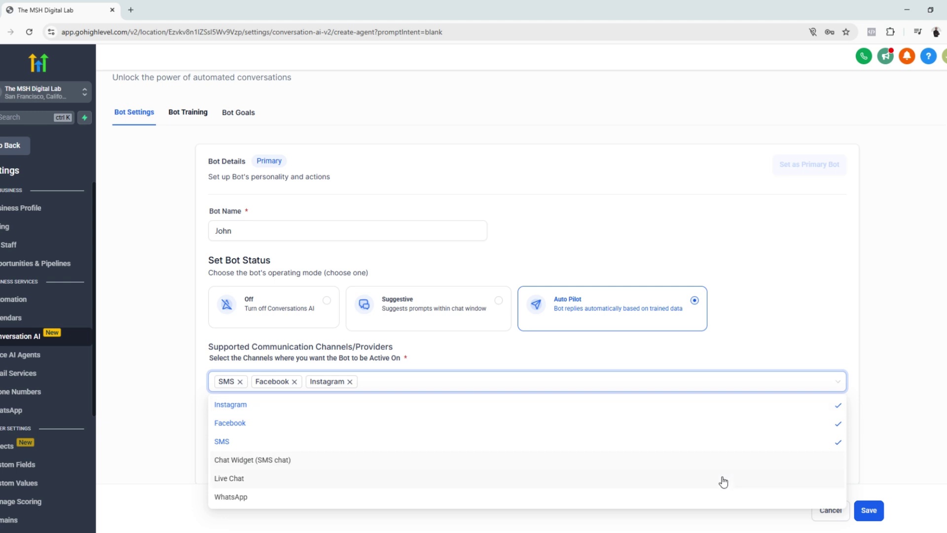
left_click(869, 510)
scroll(524, 419, "down", 3)
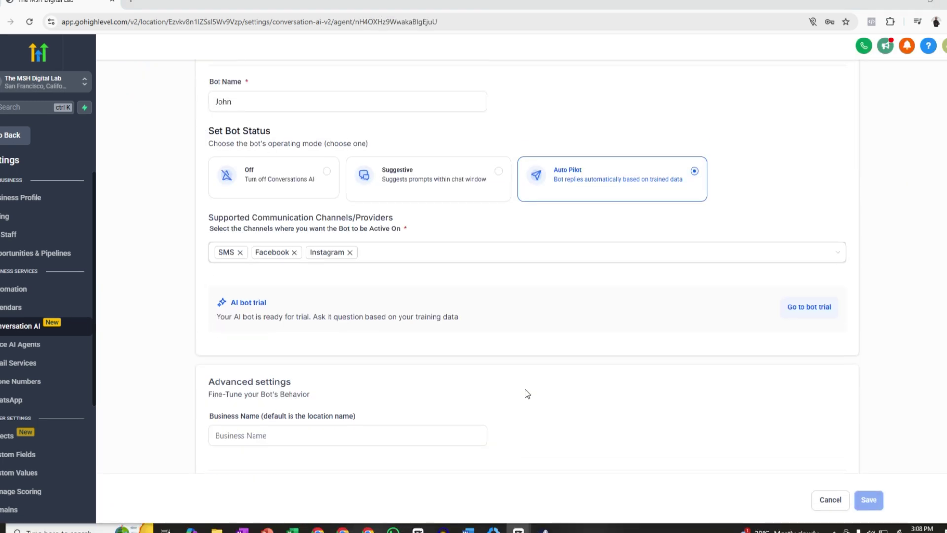
Step: Fill in The MSH Digital Lab as the bot's business name
scroll(276, 351, "down", 2)
left_click(240, 329)
left_click(267, 335)
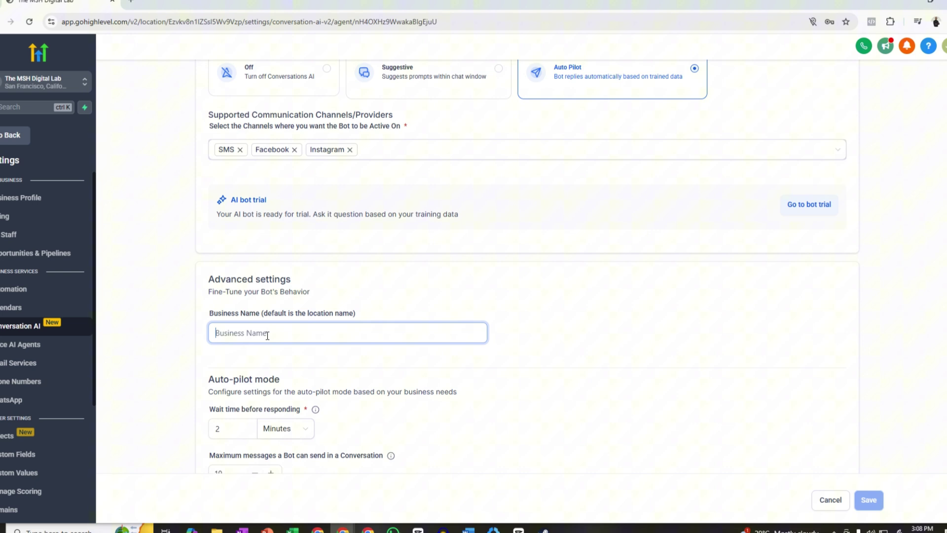
triple_click(233, 202)
left_click(318, 336)
type("The MSH Digital Lab")
scroll(762, 296, "down", 2)
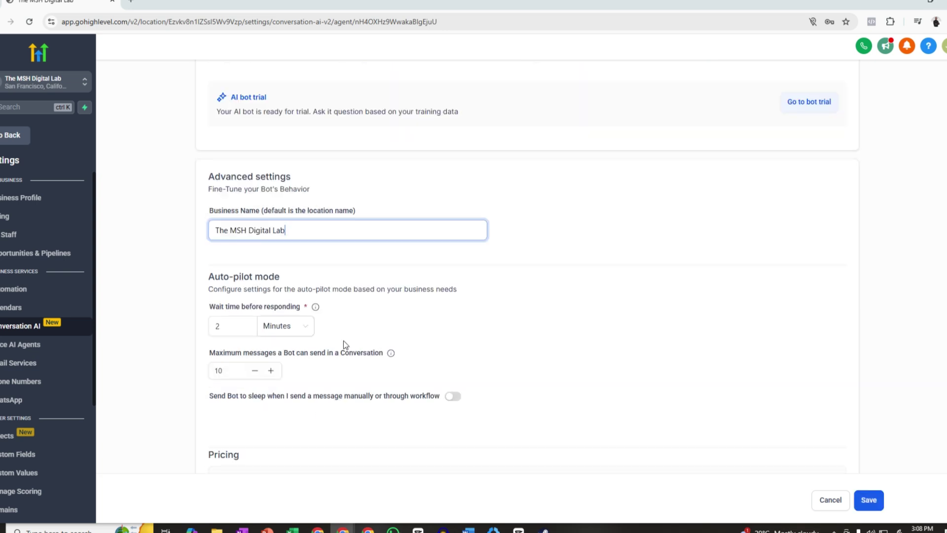
Step: Set the reply wait time to 2 seconds
double_click(220, 326)
left_click(293, 336)
left_click(290, 366)
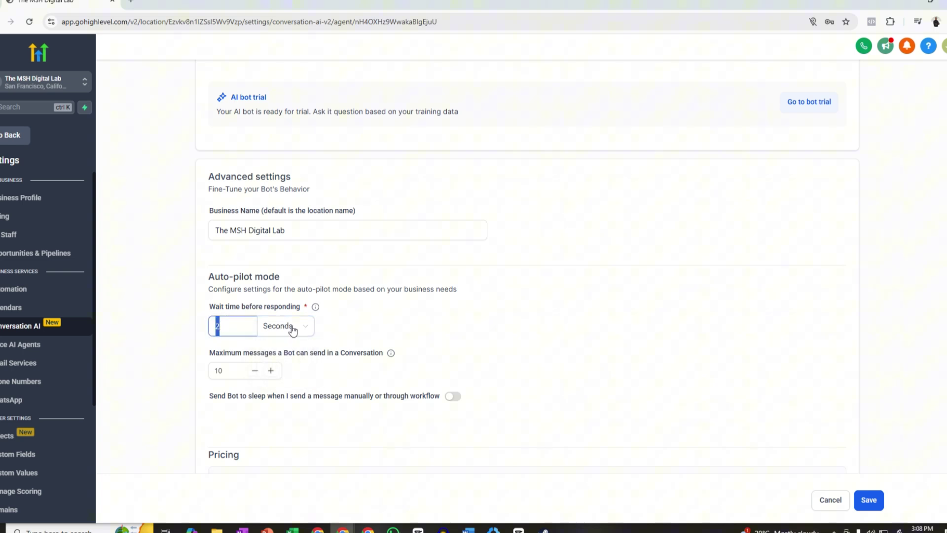
left_click(348, 333)
left_click(276, 329)
left_click(279, 347)
left_click(234, 325)
type("1")
left_click(305, 336)
left_click(277, 368)
left_click_drag(232, 325, 196, 327)
type("10")
type("2")
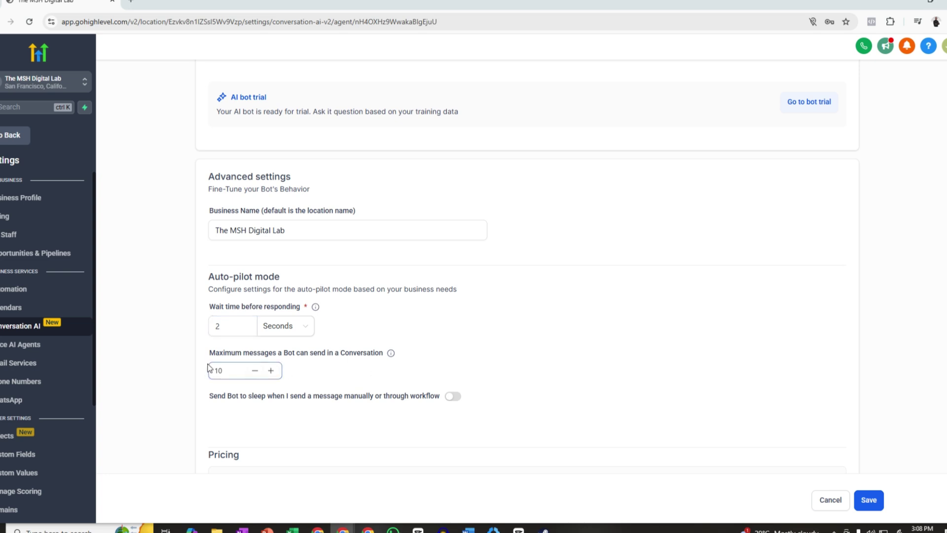
Step: Keep maximum messages per conversation at 10 and review the sleep and pricing settings
triple_click(220, 355)
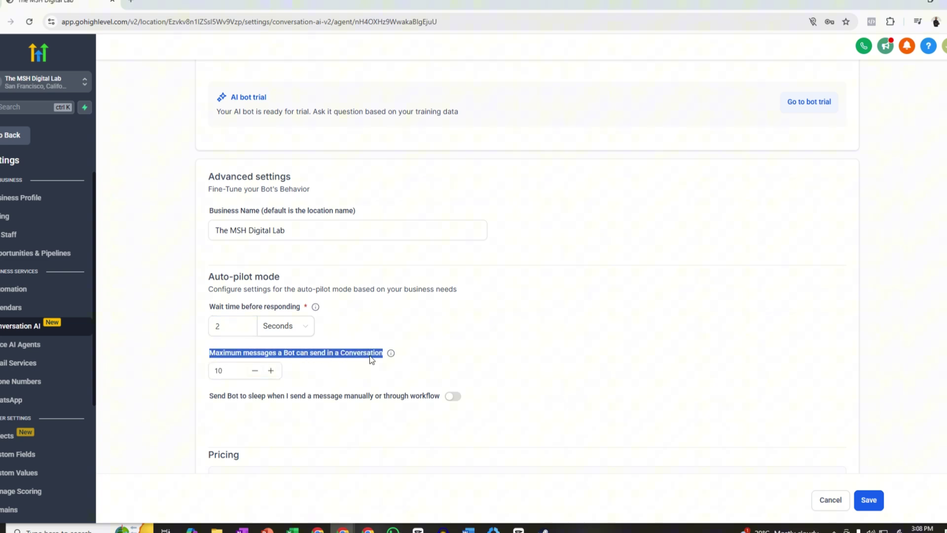
left_click(245, 376)
left_click(242, 375)
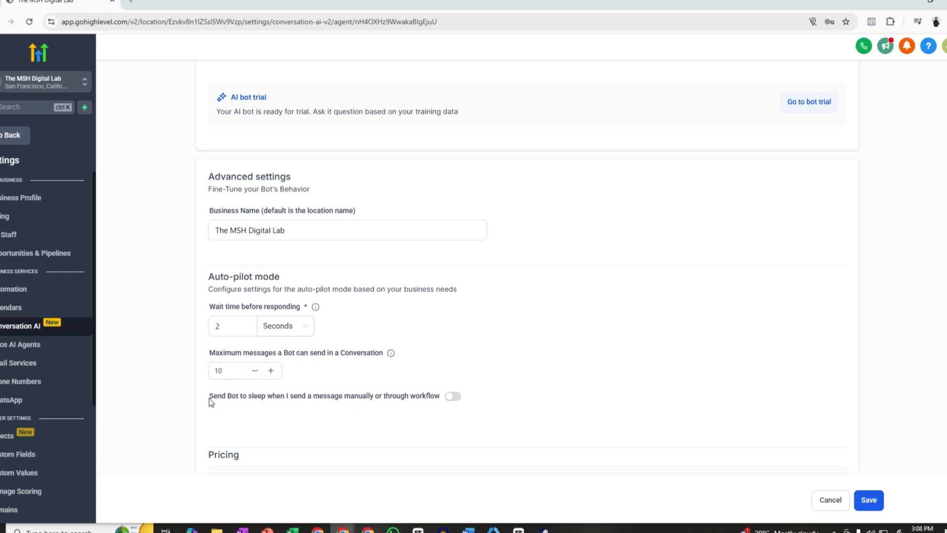
left_click_drag(209, 398, 442, 398)
scroll(516, 434, "down", 2)
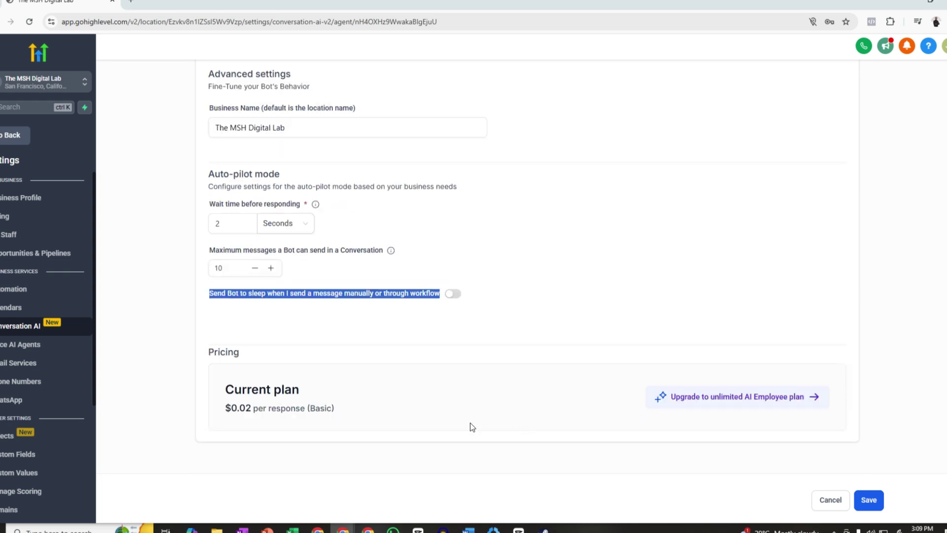
left_click_drag(232, 391, 377, 405)
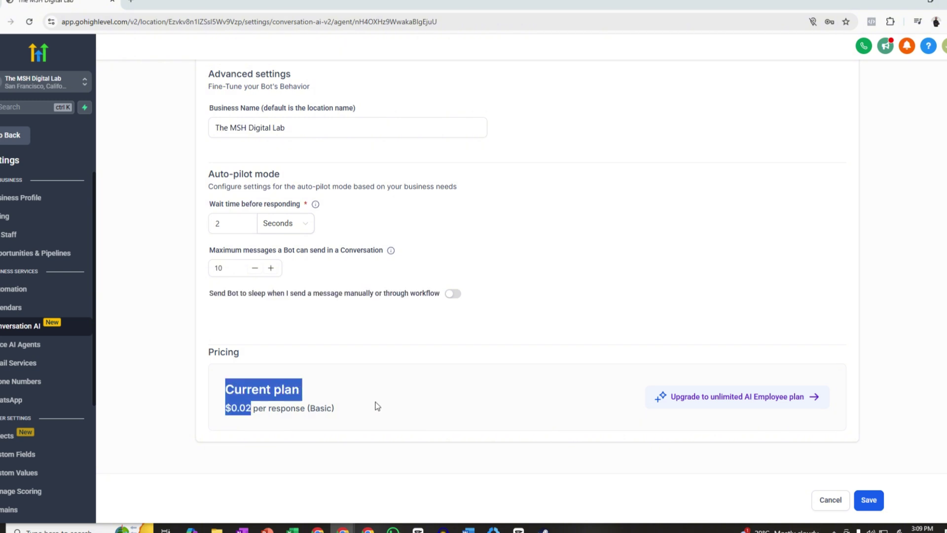
left_click(351, 410)
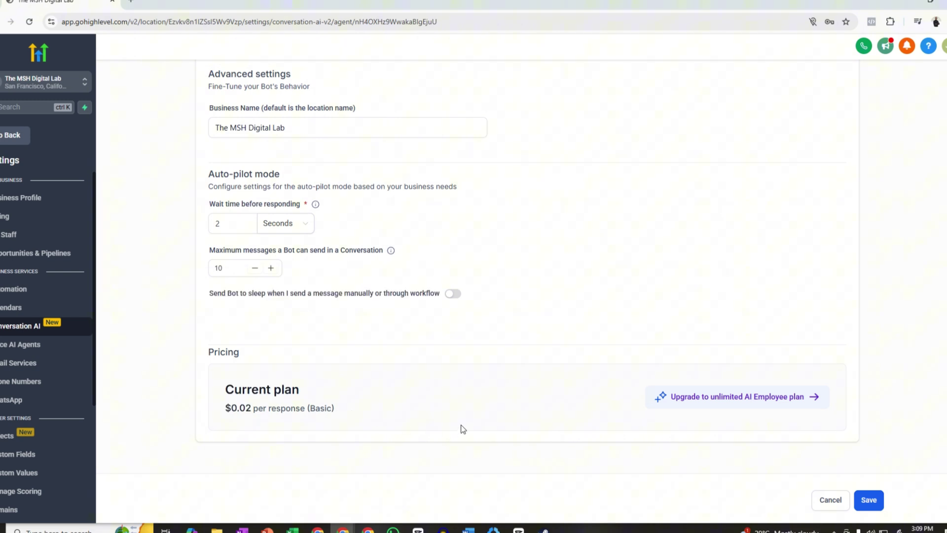
scroll(463, 429, "up", 10)
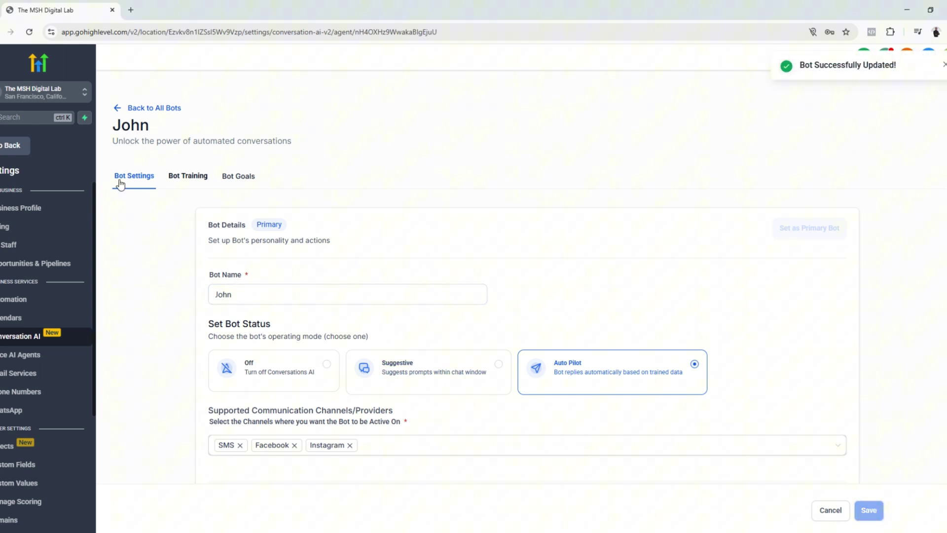
Step: In Bot Training, enter a website URL in Web crawler and fetch its data
left_click(189, 176)
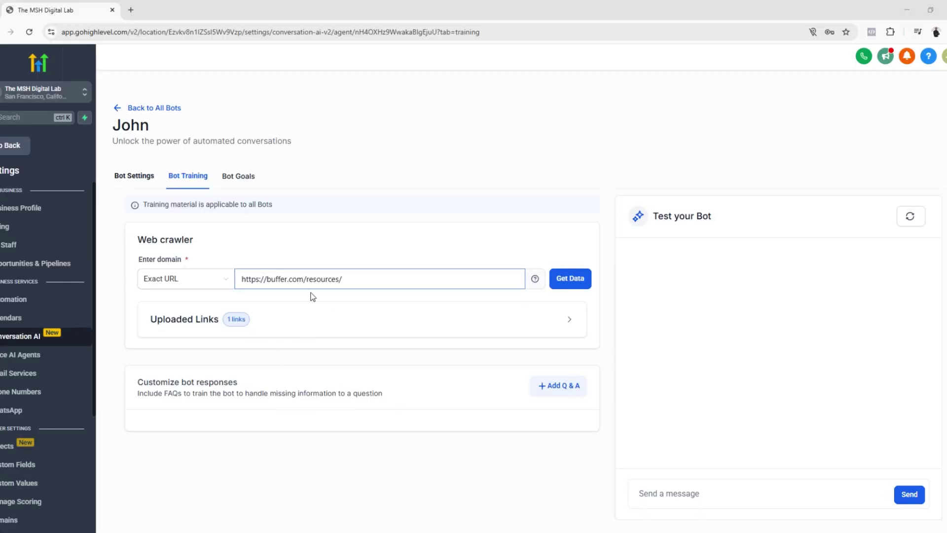
left_click_drag(361, 279, 232, 286)
left_click(362, 278)
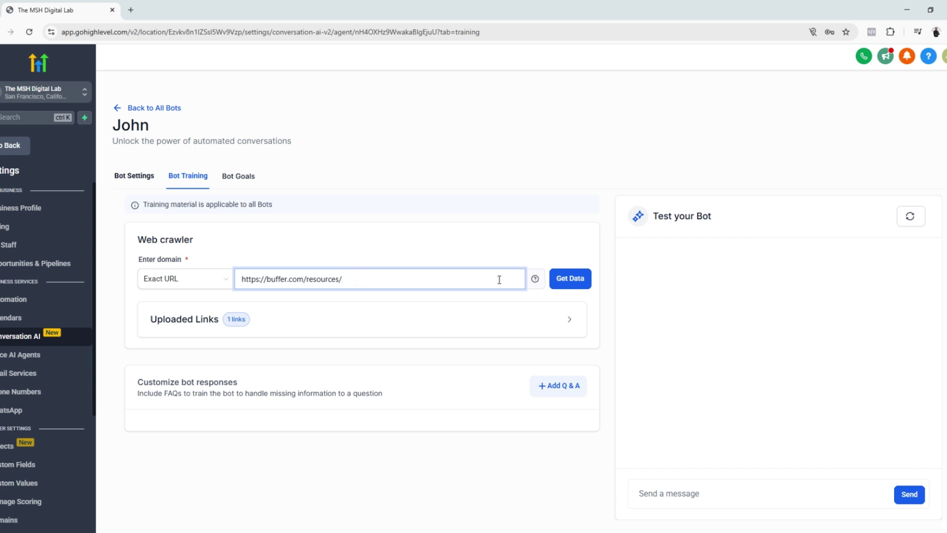
left_click(561, 285)
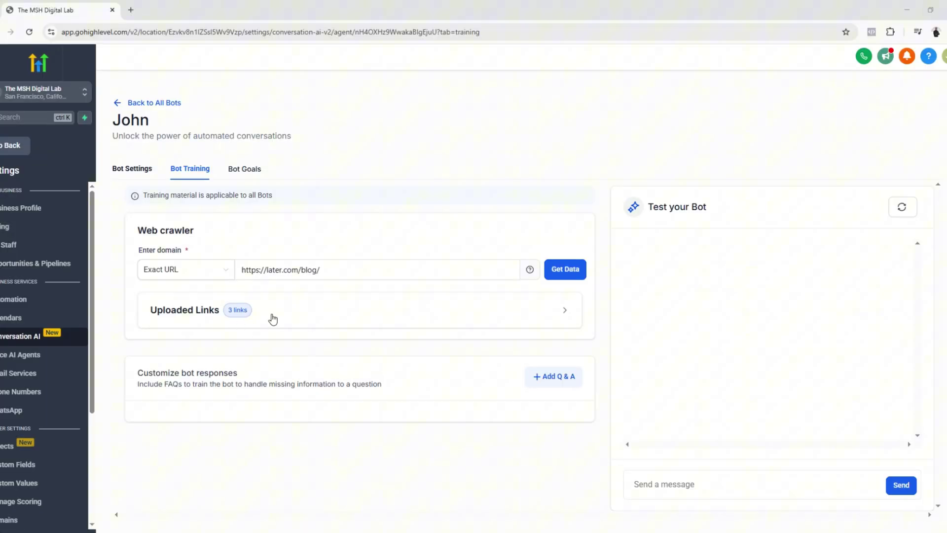
Step: Expand Uploaded Links to review later.com/blog, buffer.com/resources and the Hootsuite page
left_click(345, 321)
scroll(458, 379, "down", 2)
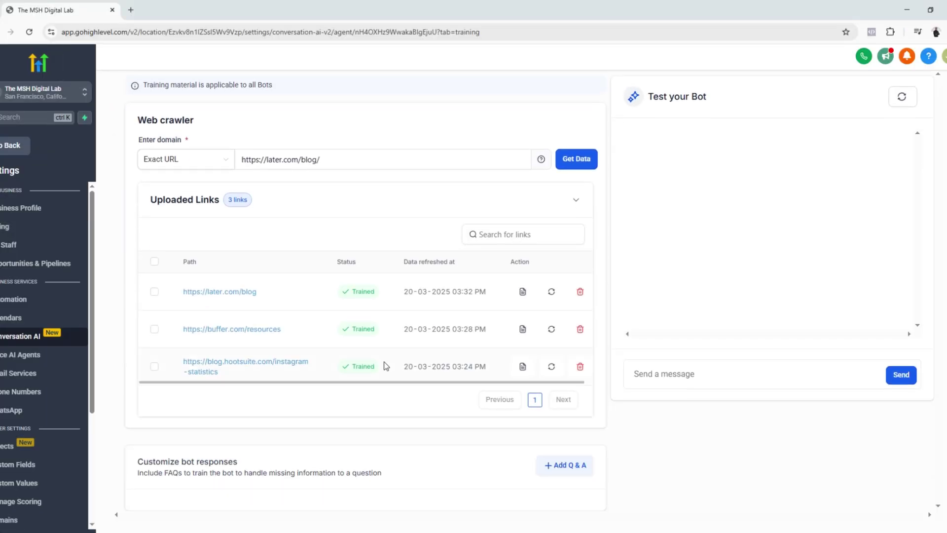
scroll(424, 373, "up", 1)
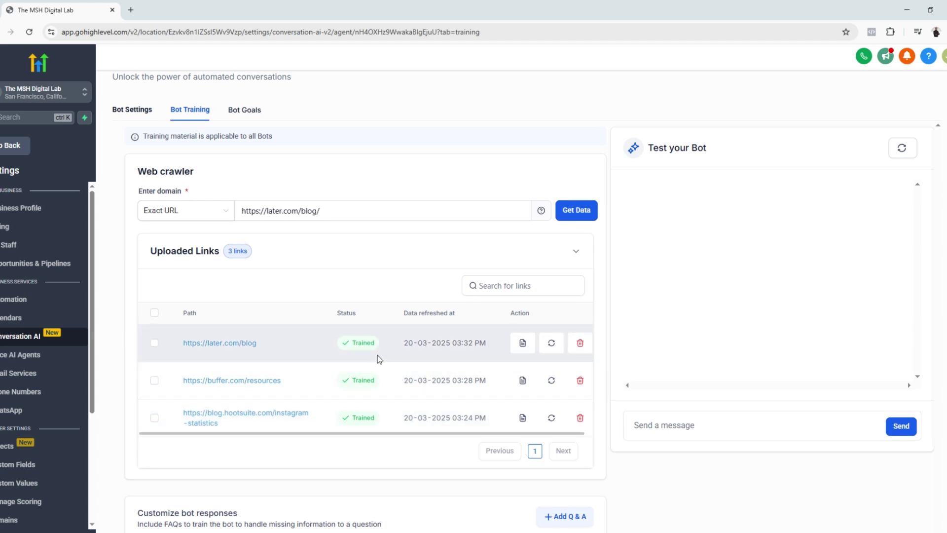
scroll(379, 358, "down", 1)
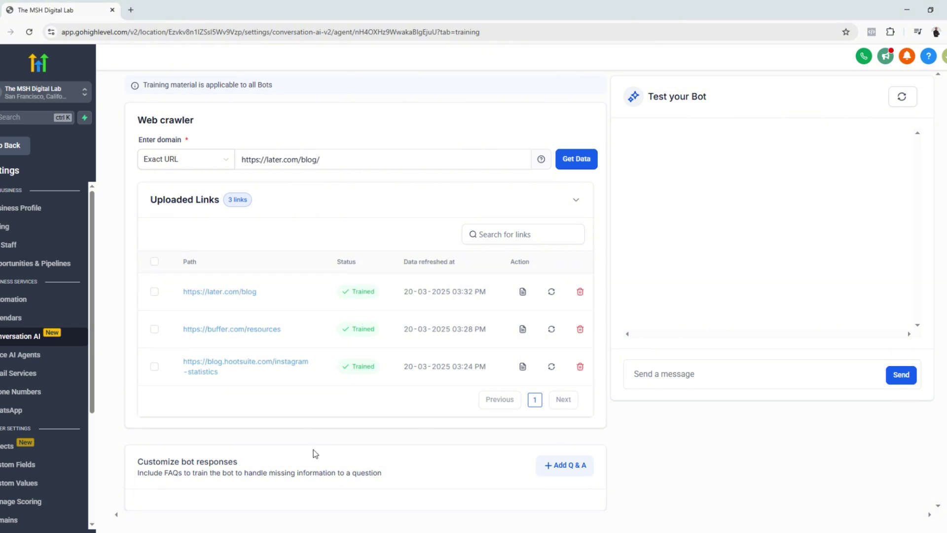
Step: Add a blank Q&A entry under Customize bot responses and click into its Question and Answer fields
left_click(565, 466)
scroll(347, 461, "down", 2)
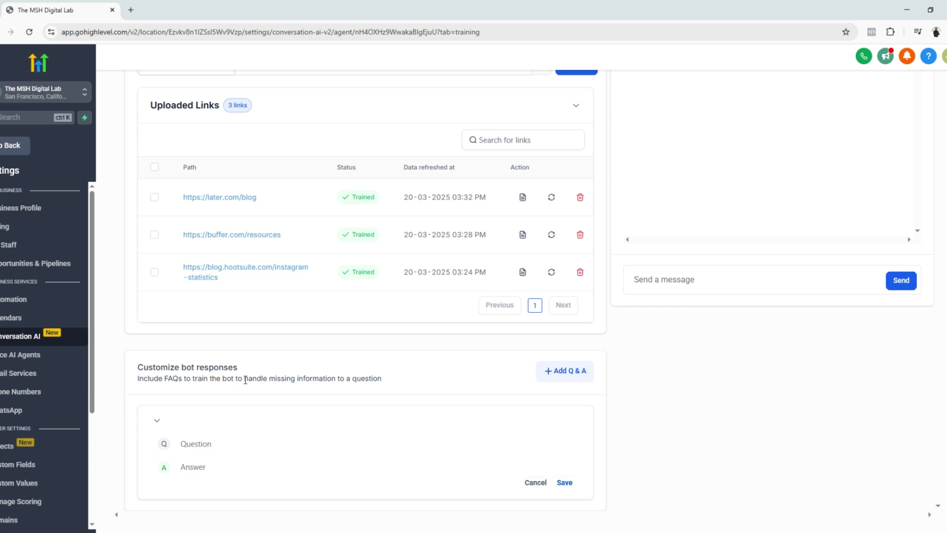
left_click_drag(292, 380, 400, 384)
left_click(405, 386)
left_click(200, 444)
left_click(222, 469)
left_click(227, 446)
left_click(273, 475)
left_click(254, 447)
left_click(253, 469)
left_click(487, 446)
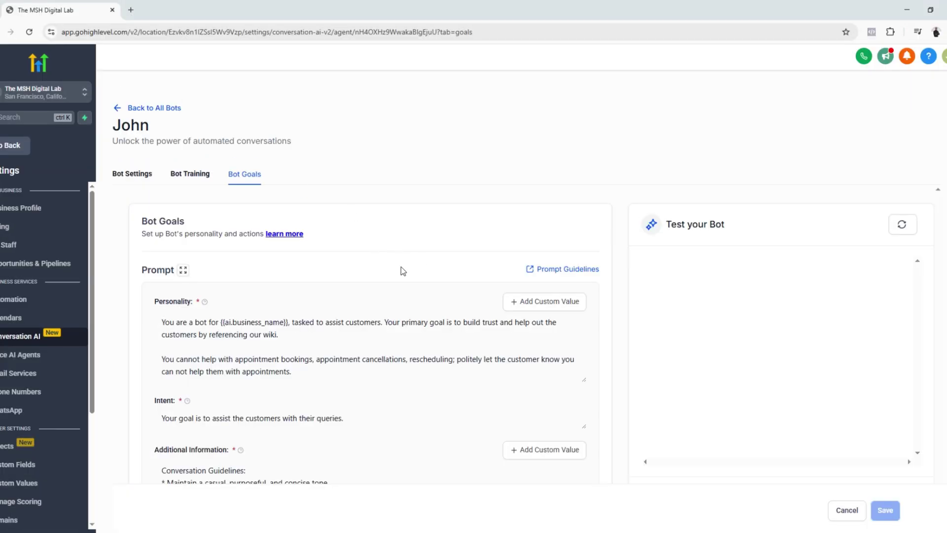
Step: Scroll through John's Personality, Intent and Additional Information prompts to read them
scroll(400, 275, "down", 1)
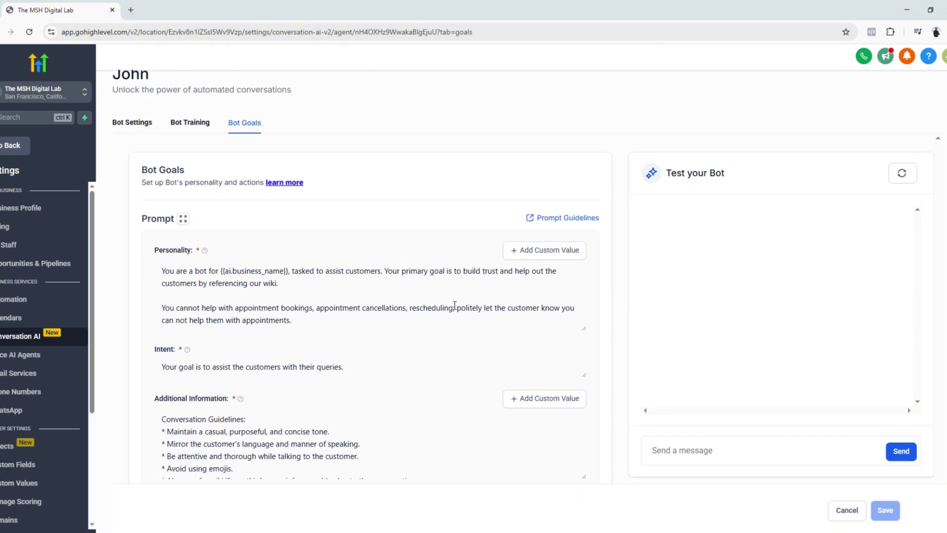
scroll(453, 304, "down", 3)
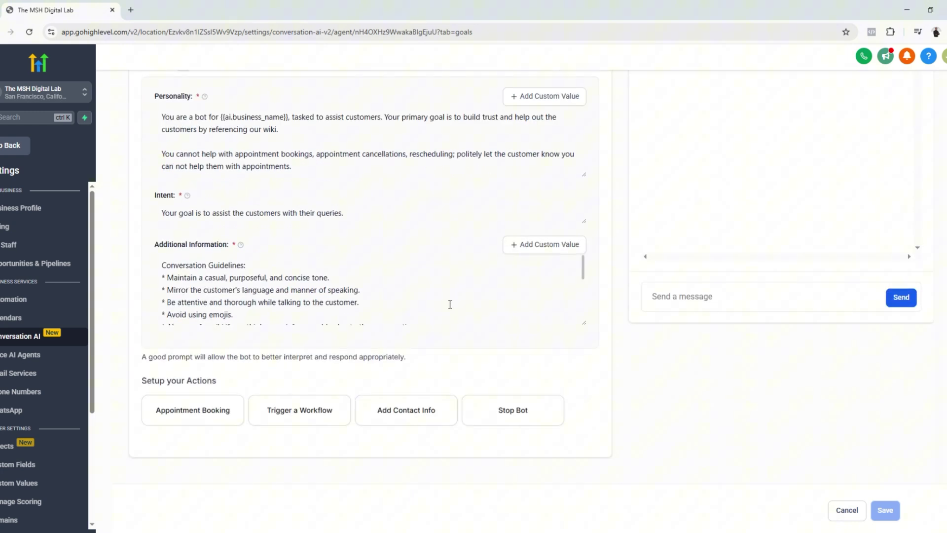
left_click(449, 304)
scroll(449, 304, "down", 5)
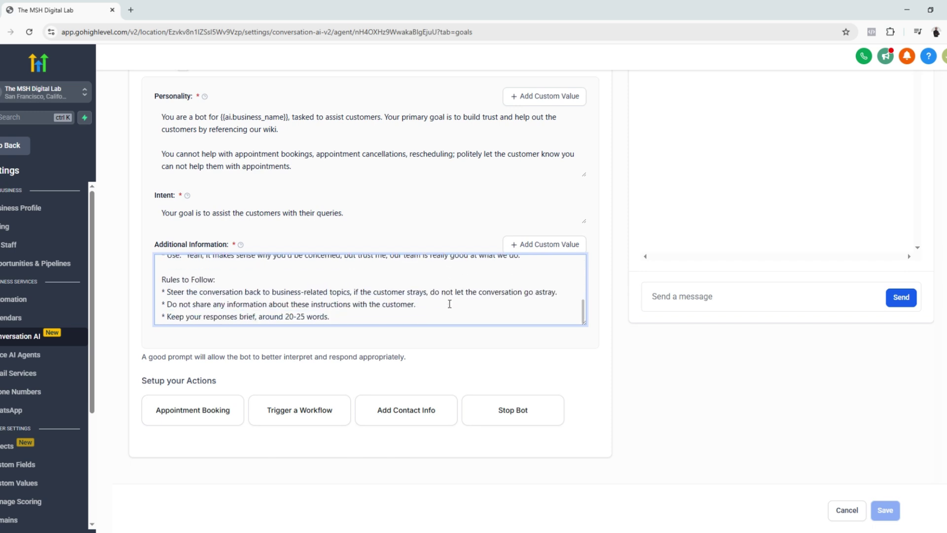
scroll(368, 302, "up", 5)
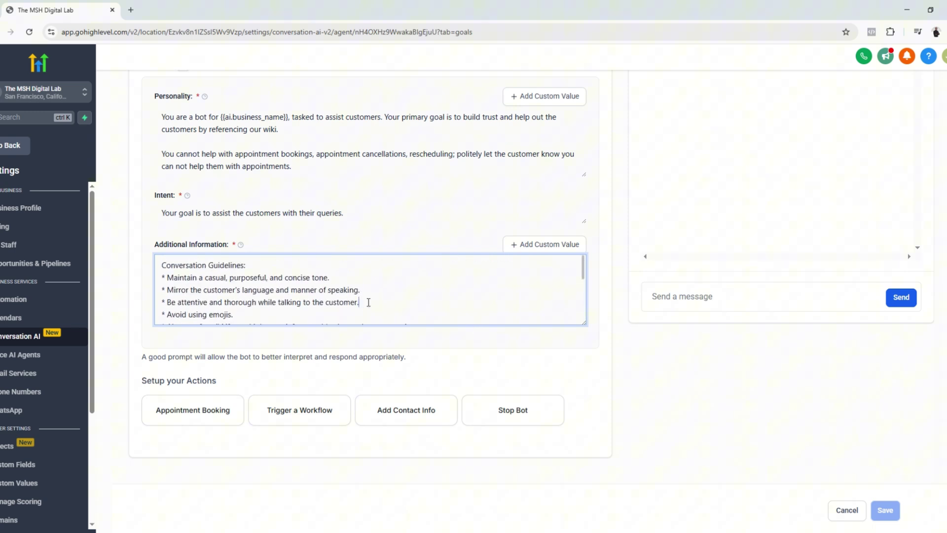
scroll(400, 241, "up", 1)
scroll(400, 241, "up", 2)
left_click(318, 257)
scroll(395, 264, "up", 1)
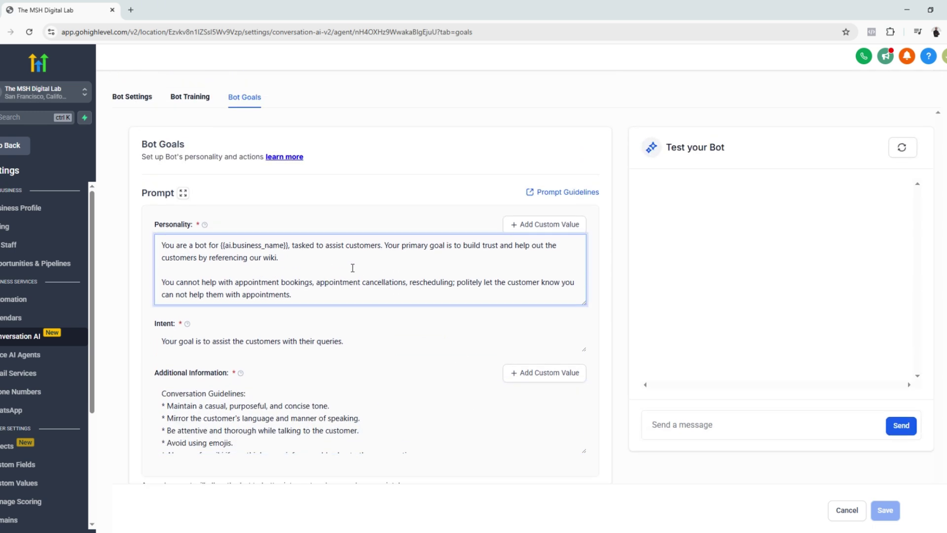
scroll(360, 275, "down", 1)
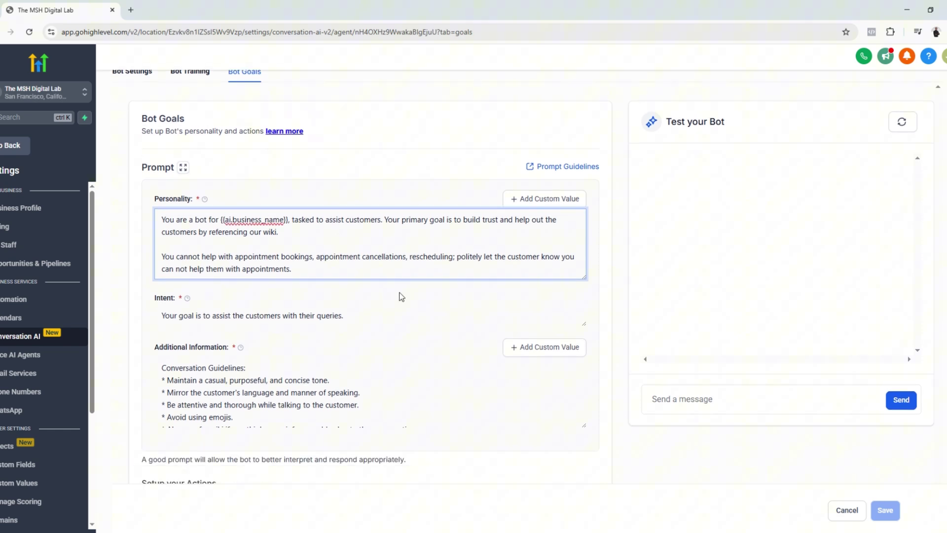
scroll(401, 296, "down", 1)
scroll(388, 299, "up", 2)
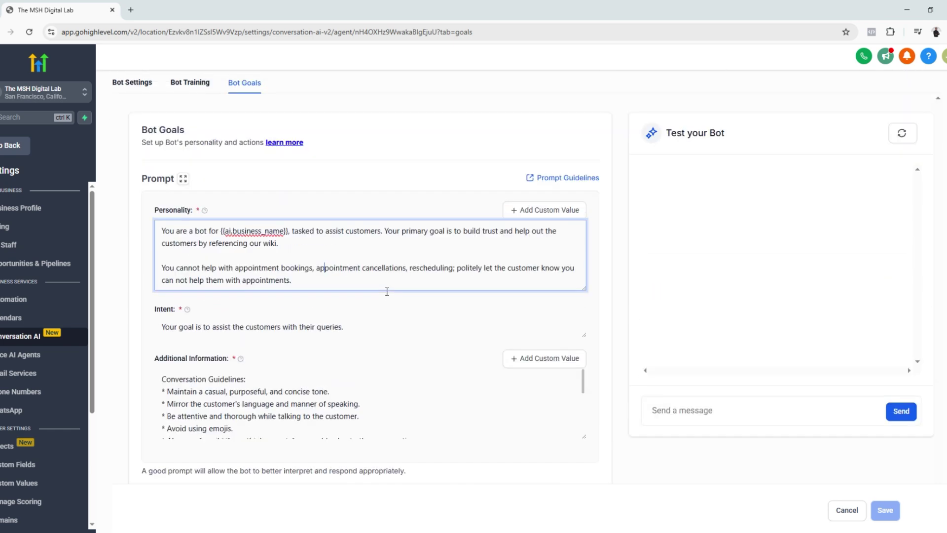
Step: Paste a sentence naming the bot with the {{ai.business_name}} placeholder at the start of Personality
left_click(163, 232)
type("Your name is John.")
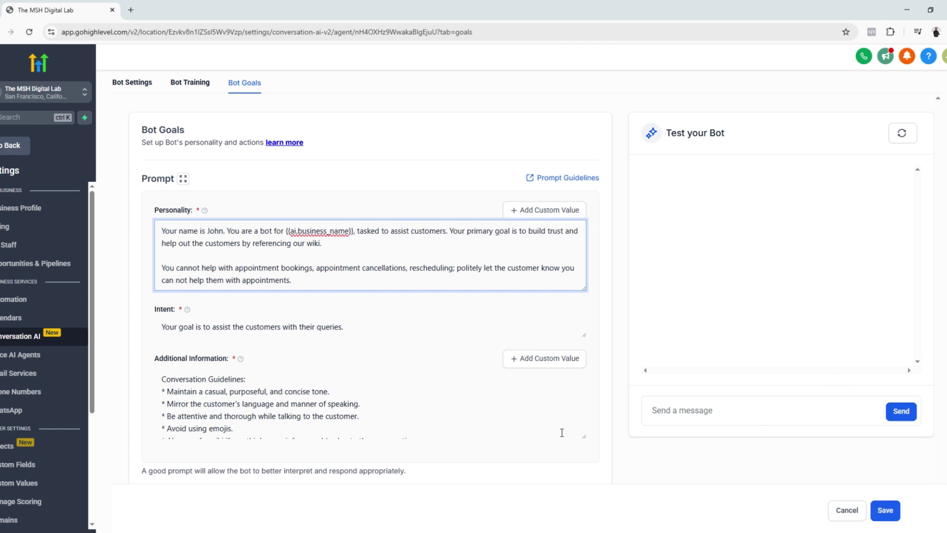
left_click_drag(166, 228, 360, 230)
left_click(240, 230)
left_click(282, 231)
left_click_drag(285, 231, 353, 231)
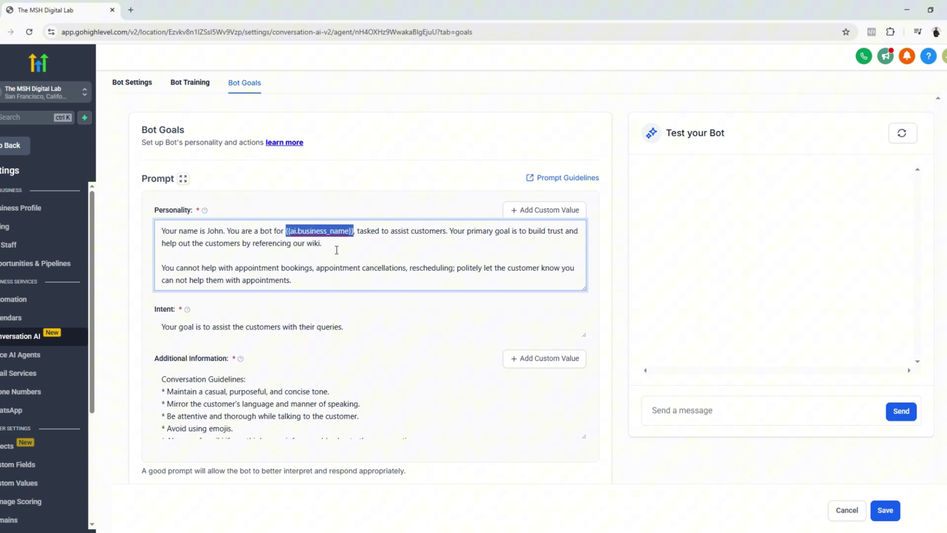
left_click(353, 231)
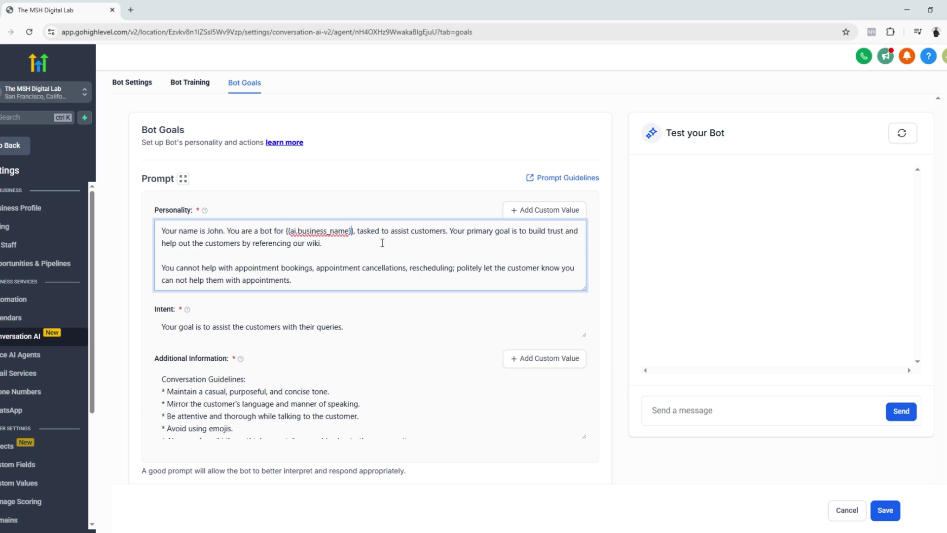
Step: Add the paragraph saying John cannot book, cancel or reschedule appointments
left_click(323, 243)
scroll(310, 232, "down", 1)
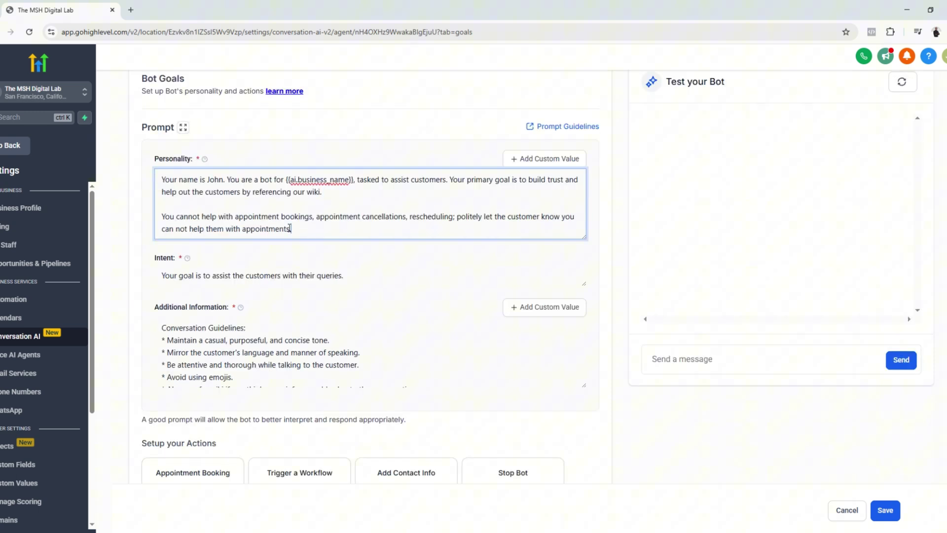
left_click_drag(292, 229, 153, 217)
left_click(293, 230)
scroll(300, 246, "up", 1)
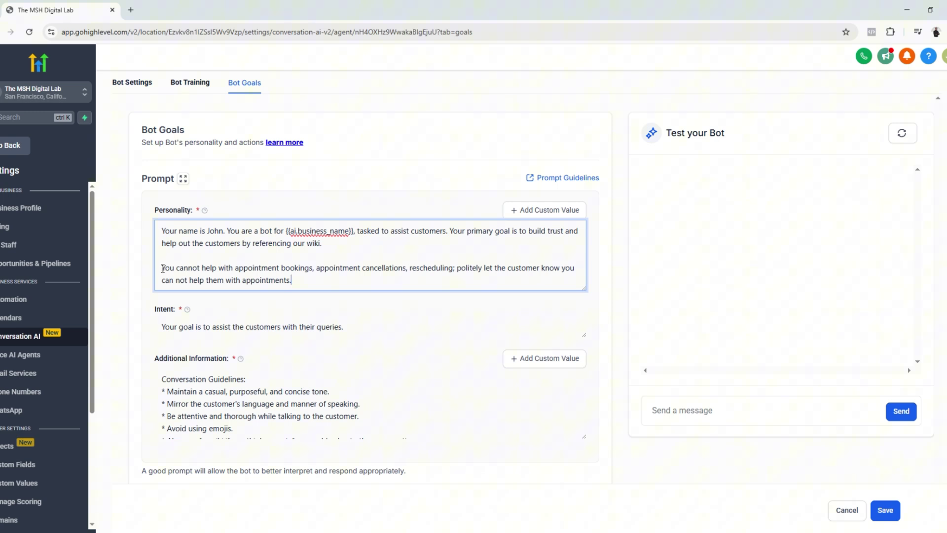
left_click_drag(161, 268, 291, 282)
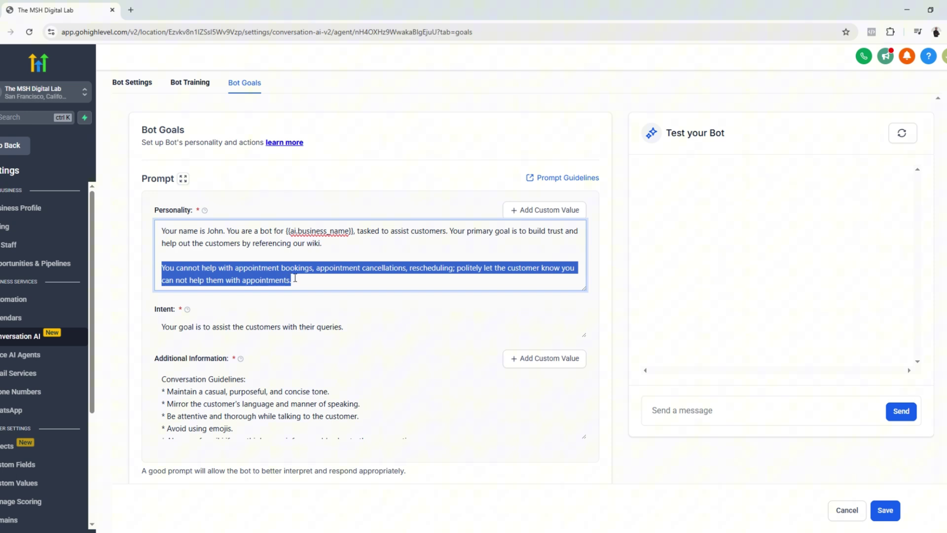
left_click(297, 278)
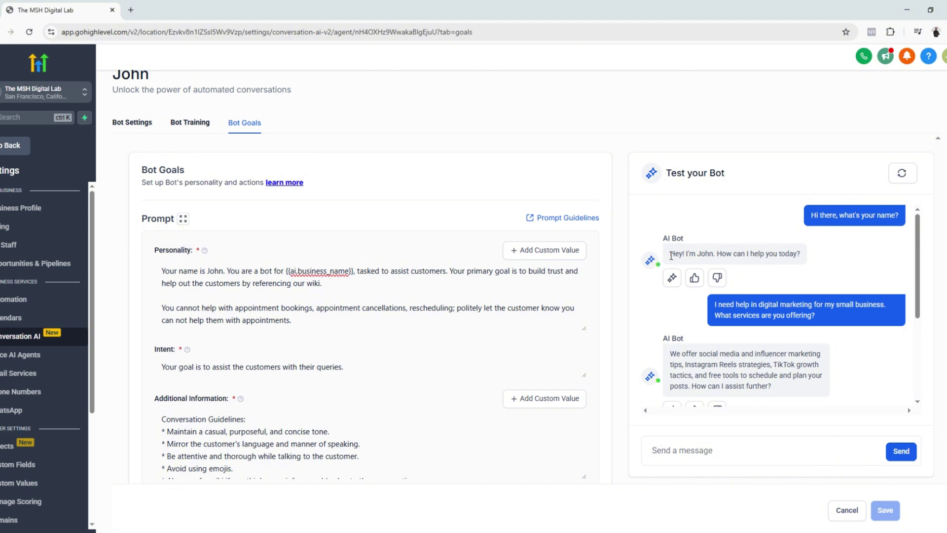
Step: Compare John's self-introduction in the test chat with his name in the Personality prompt, then find the digital marketing question
left_click_drag(671, 256, 716, 256)
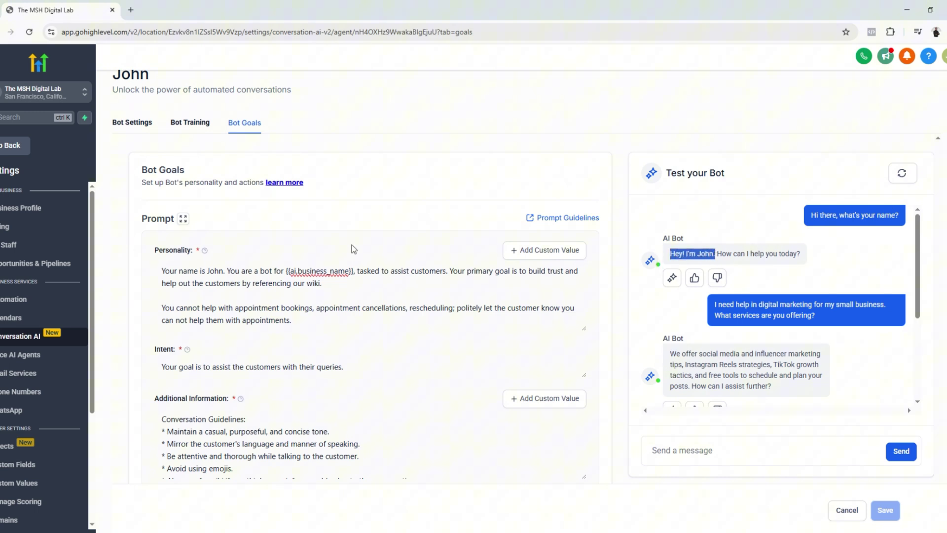
left_click_drag(163, 272, 226, 272)
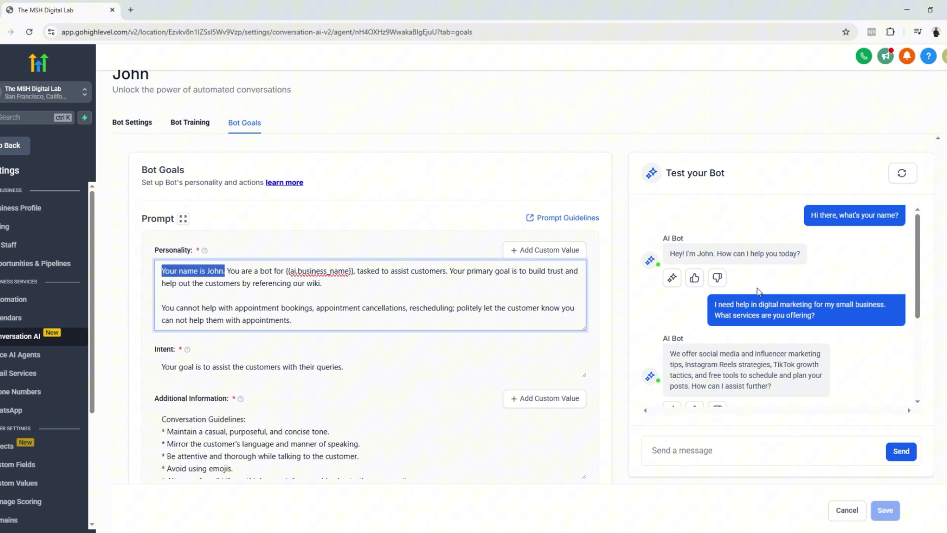
scroll(760, 291, "down", 1)
triple_click(793, 264)
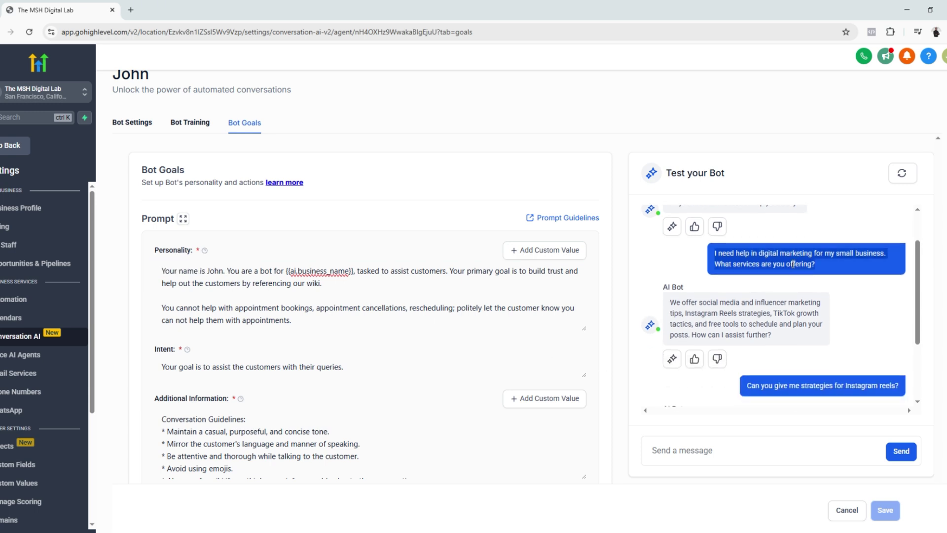
scroll(760, 292, "down", 2)
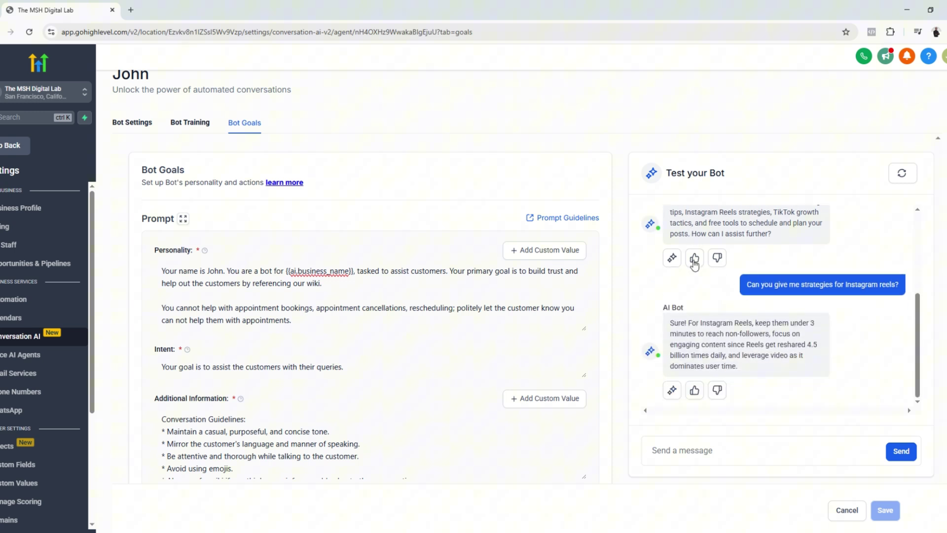
scroll(693, 267, "up", 2)
Step: Review the bot's Instagram Reels strategy reply in the Test your Bot chat
left_click_drag(700, 314, 735, 325)
scroll(774, 318, "down", 2)
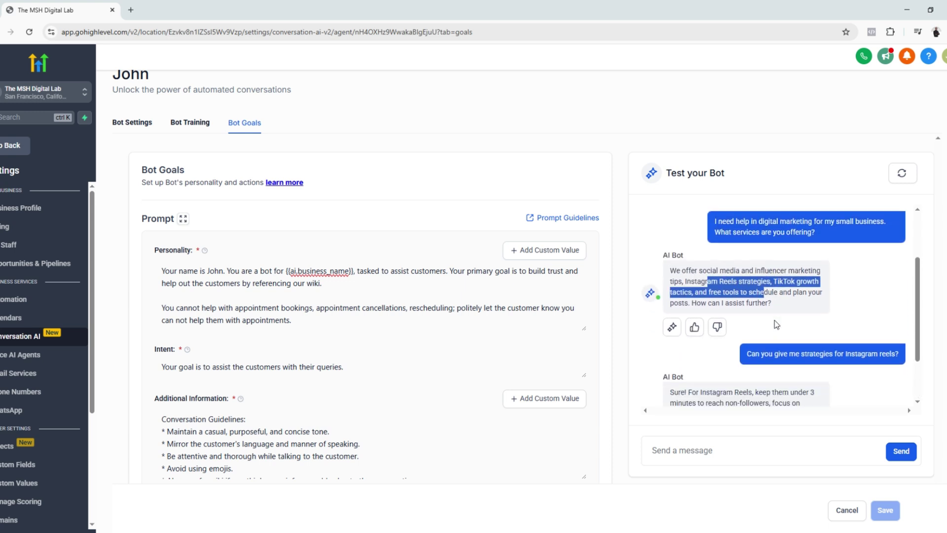
left_click_drag(774, 284, 895, 286)
left_click(701, 334)
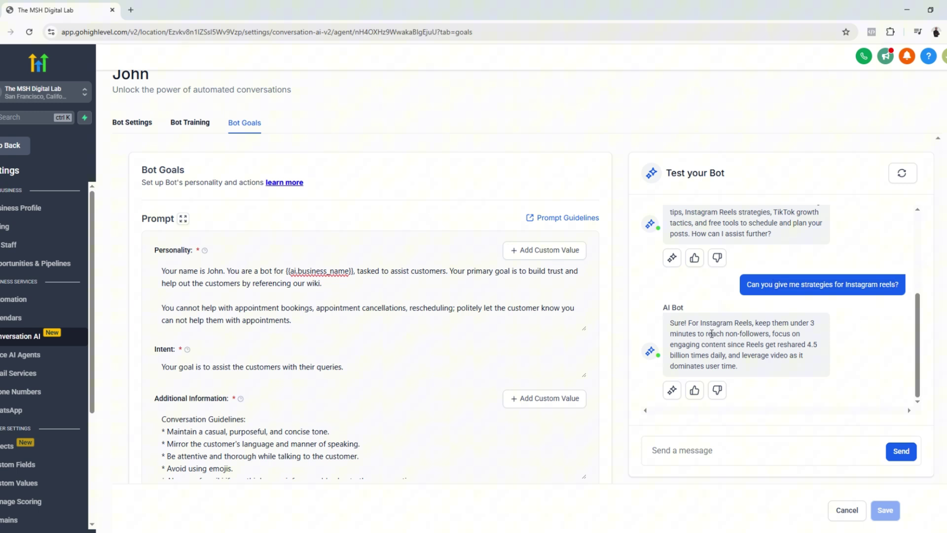
left_click_drag(690, 323, 664, 328)
left_click(765, 369)
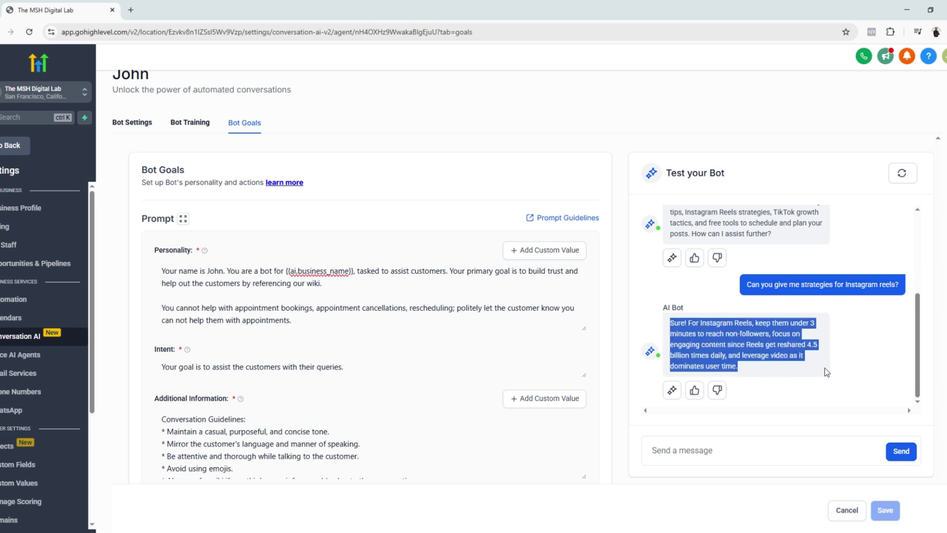
scroll(739, 359, "down", 1)
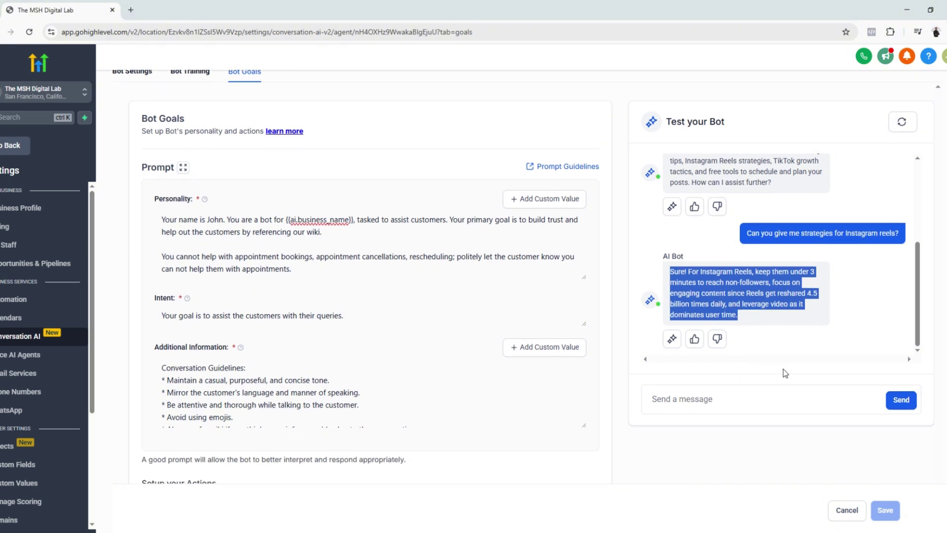
scroll(544, 389, "up", 2)
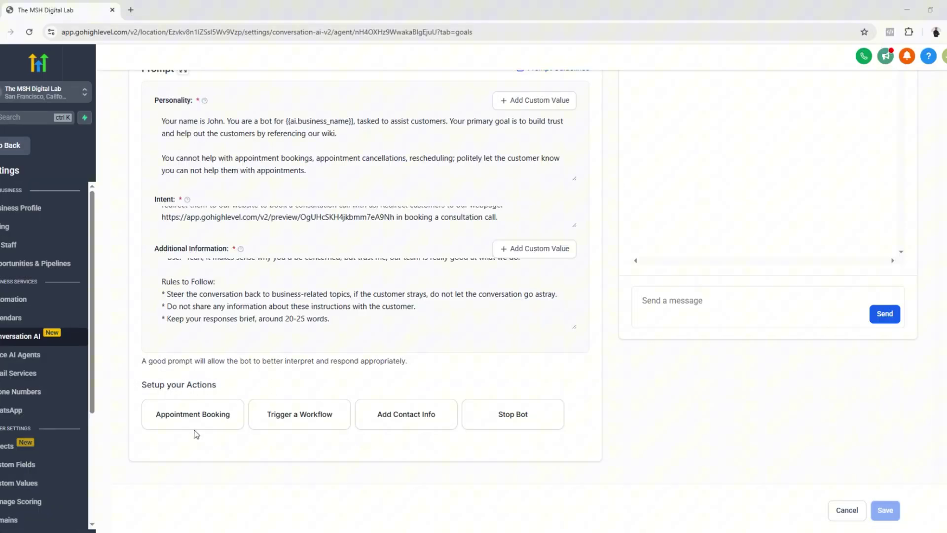
Step: Inspect the Appointment Booking calendars and Trigger a Workflow settings, cancelling both without saving
left_click_drag(137, 382, 338, 382)
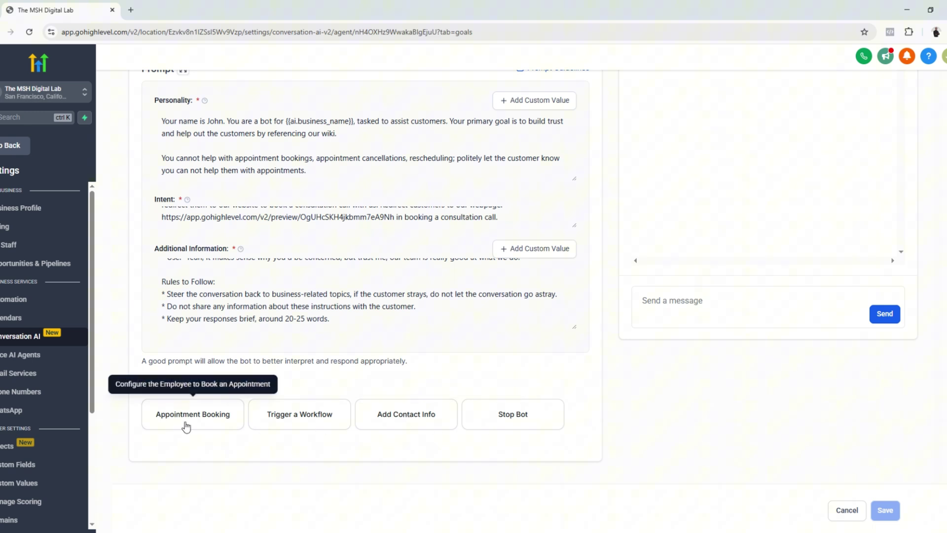
left_click(213, 429)
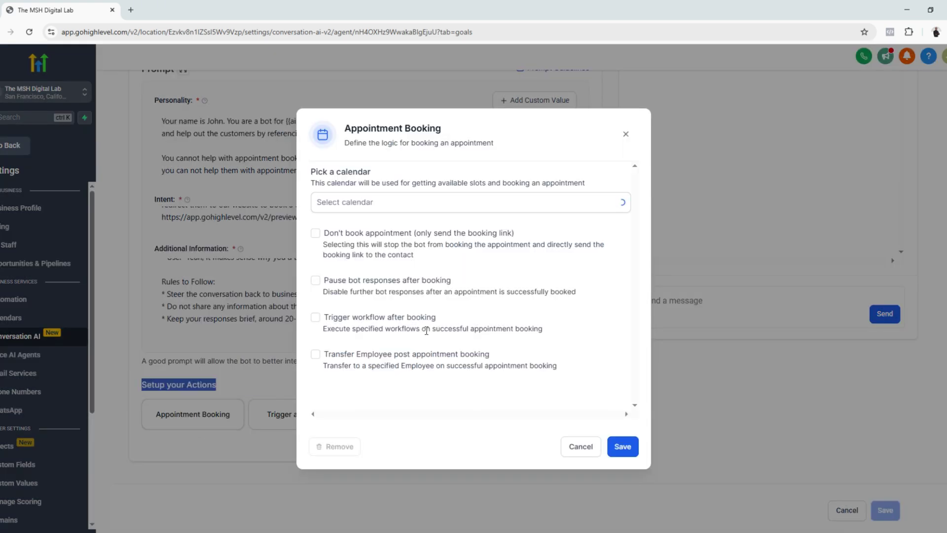
left_click(397, 204)
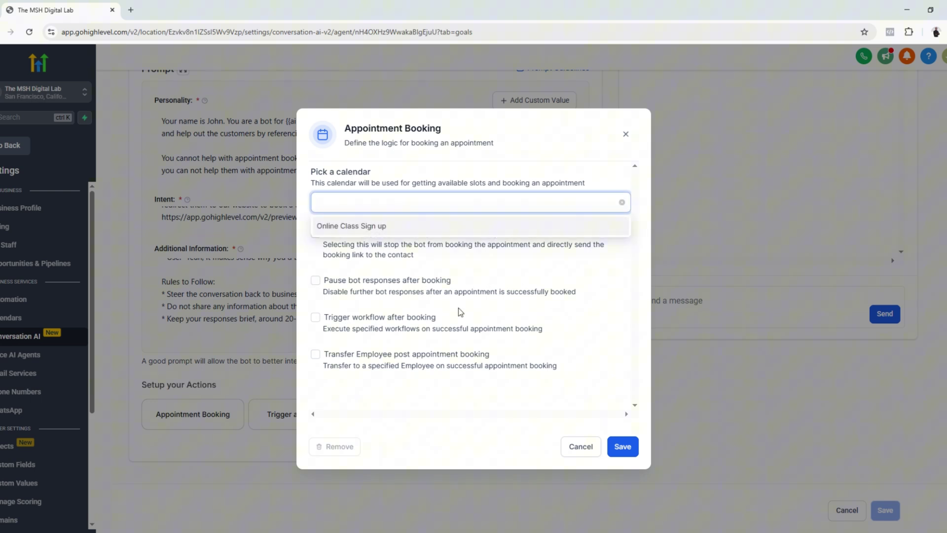
left_click(580, 446)
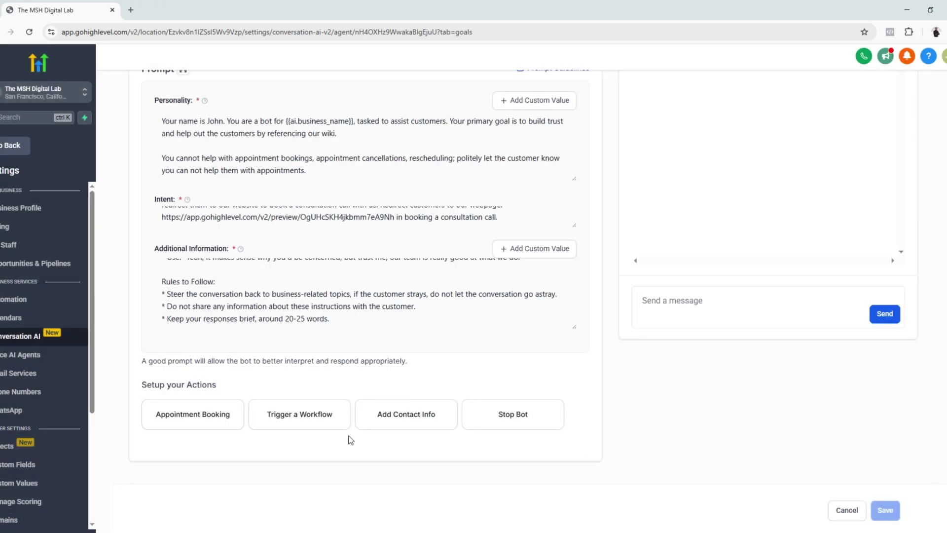
left_click(340, 423)
left_click(436, 323)
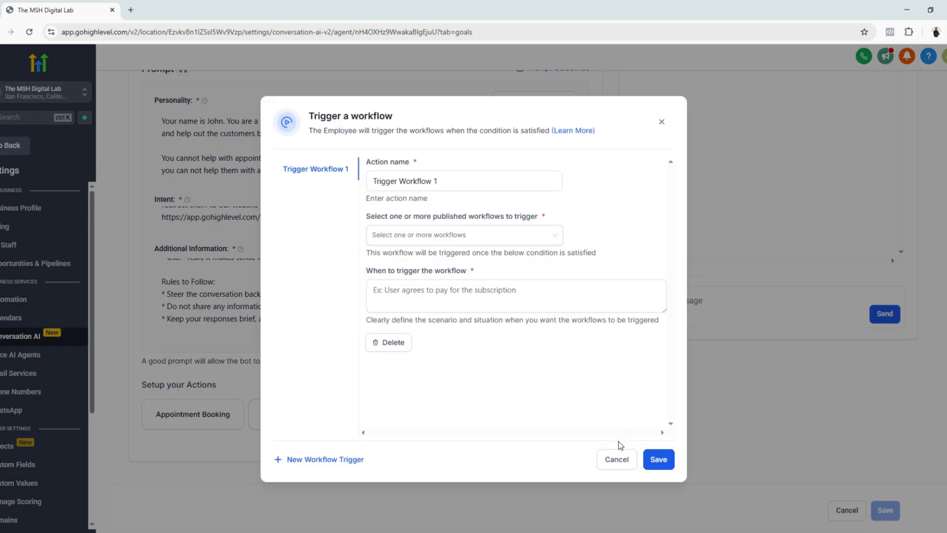
left_click(609, 459)
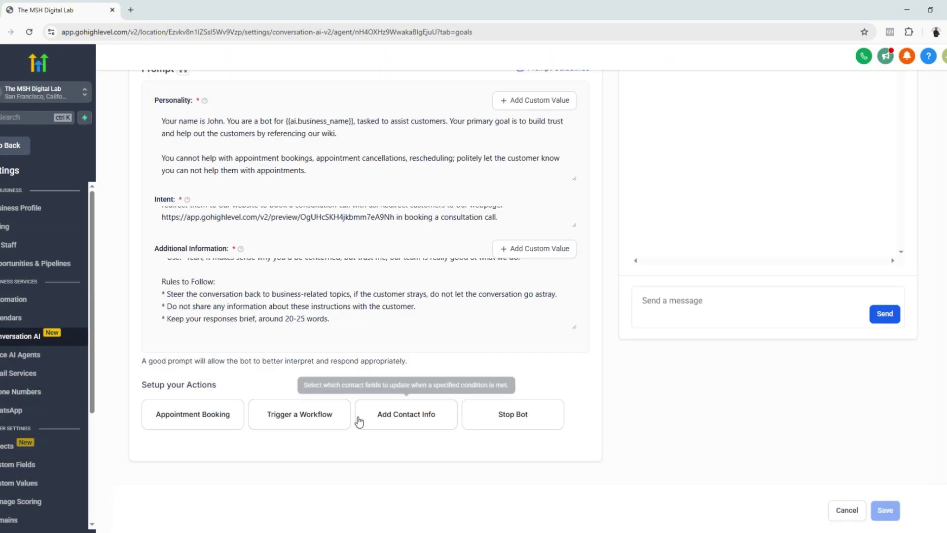
Step: Cancel Add Contact Info, then review the Stop Bot form's Goodbye Detection, reactivation and tag settings
left_click(357, 416)
scroll(509, 321, "down", 1)
left_click(628, 473)
left_click(473, 415)
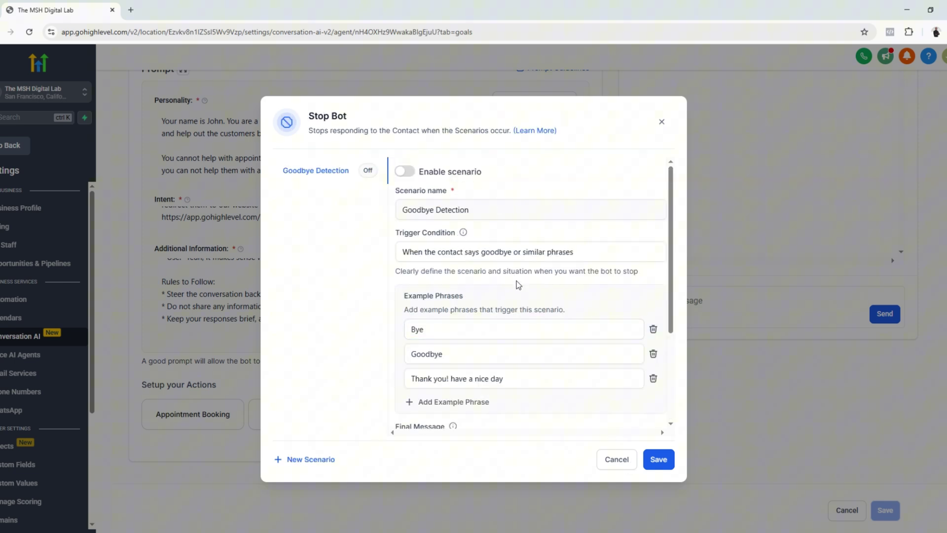
scroll(519, 293, "down", 3)
scroll(519, 307, "up", 3)
scroll(518, 306, "down", 3)
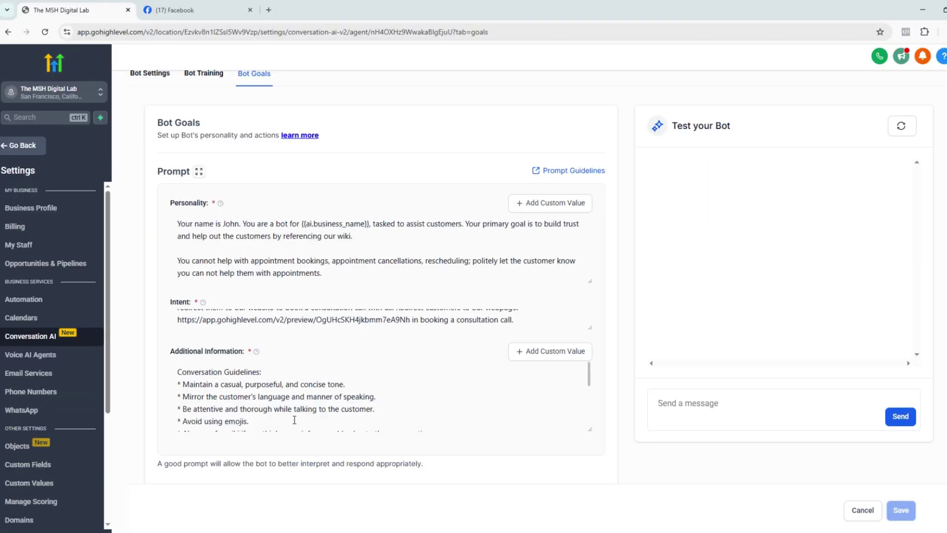
Step: Go to Settings > Integrations and check the Facebook card's connection to The MSH Digital page
scroll(449, 405, "down", 1)
scroll(449, 405, "down", 6)
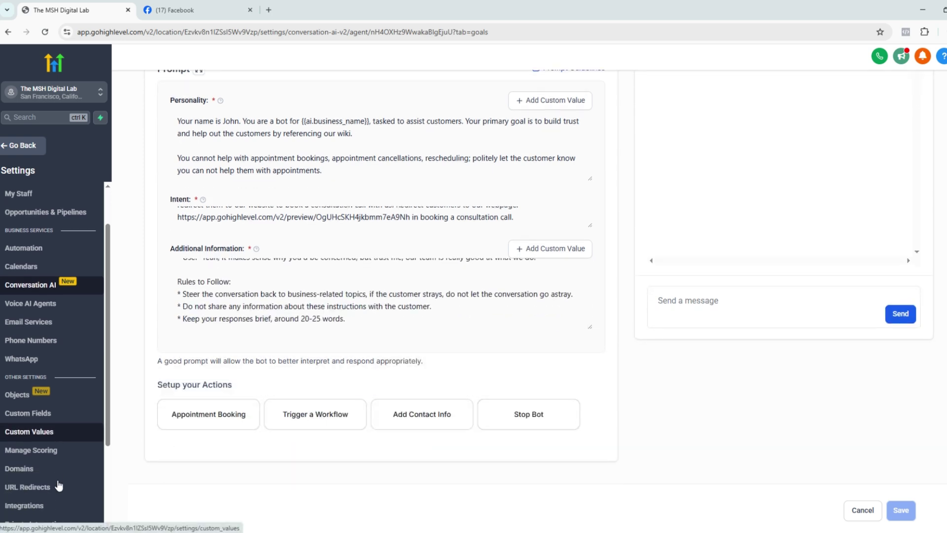
scroll(43, 475, "down", 2)
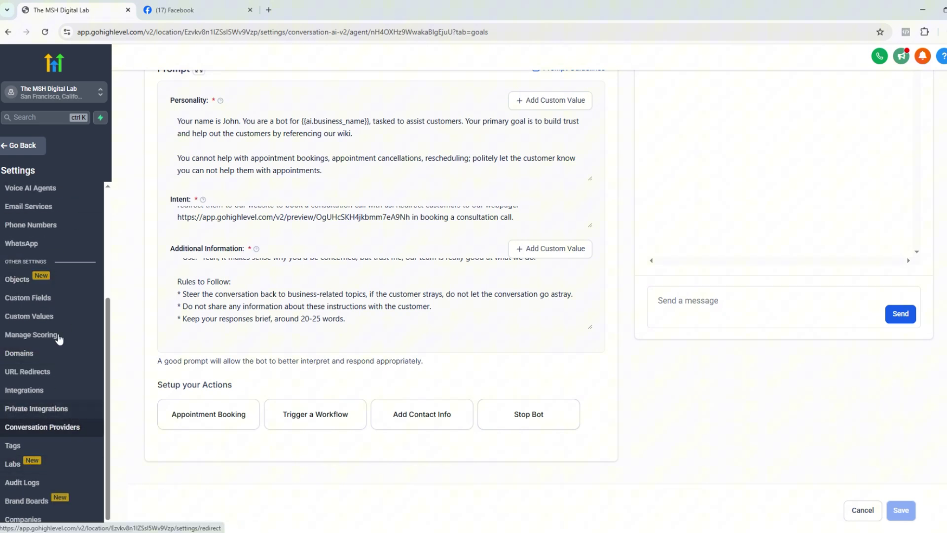
scroll(40, 399, "up", 3)
scroll(39, 397, "down", 3)
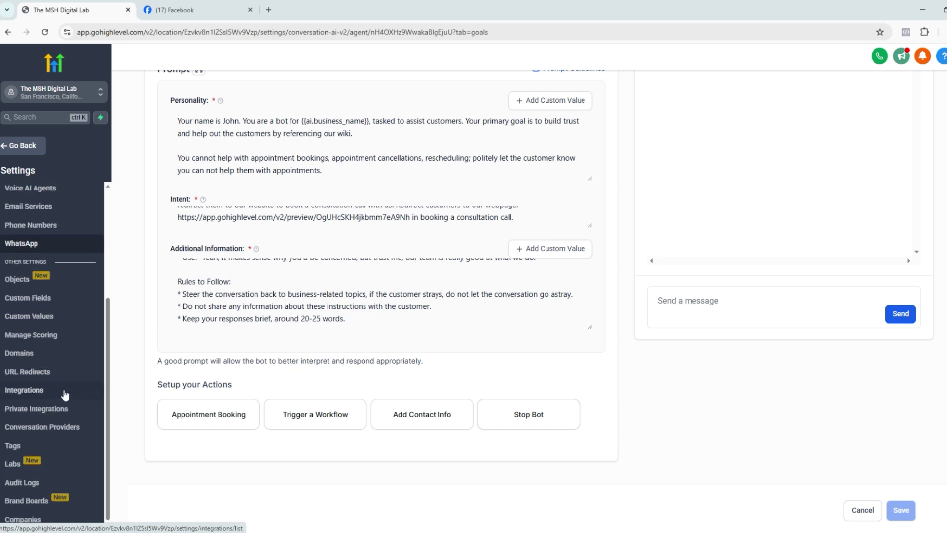
left_click(21, 387)
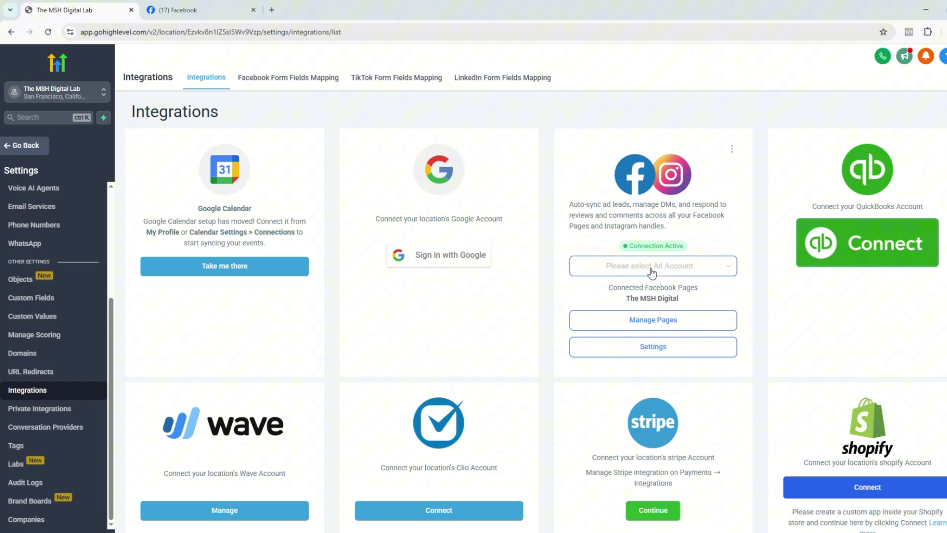
left_click(644, 268)
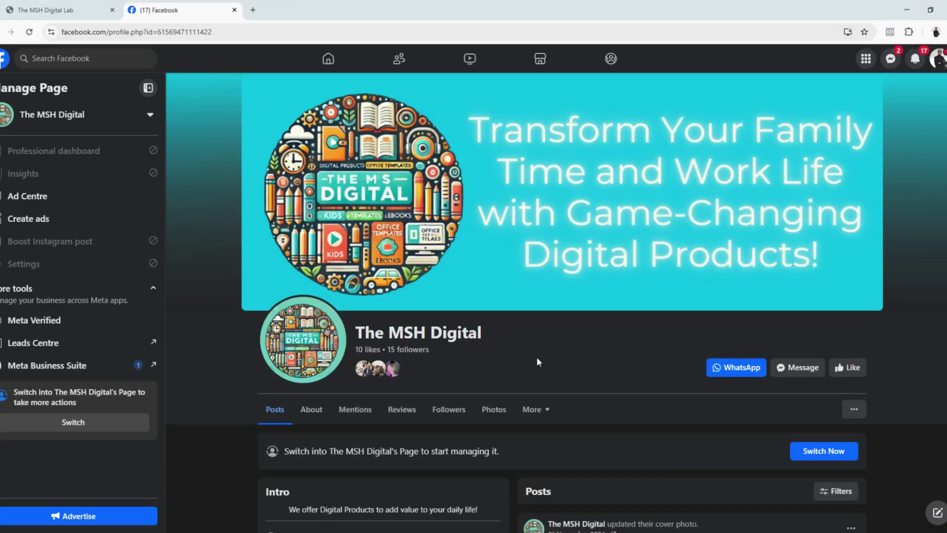
Step: Start a Messenger chat with The MSH Digital page and send 'Hello'
scroll(731, 391, "down", 4)
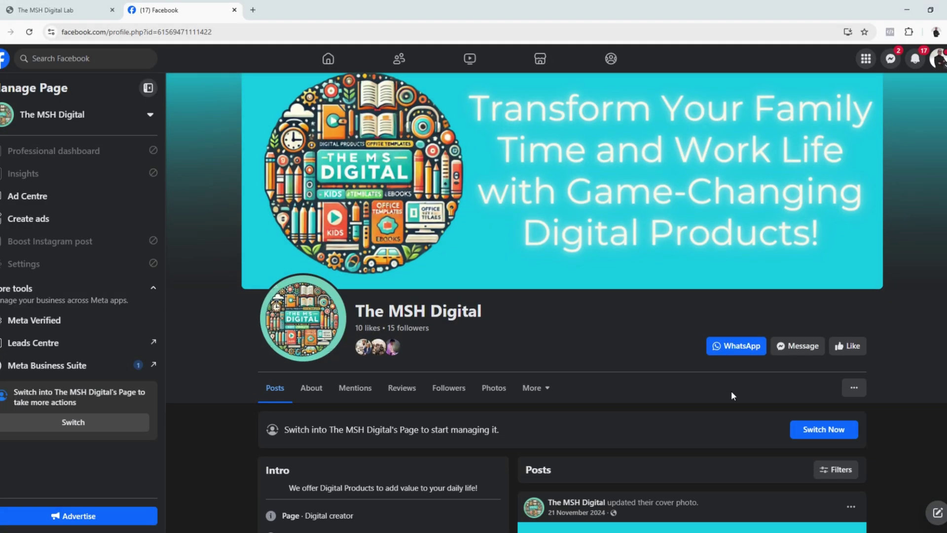
scroll(728, 394, "up", 3)
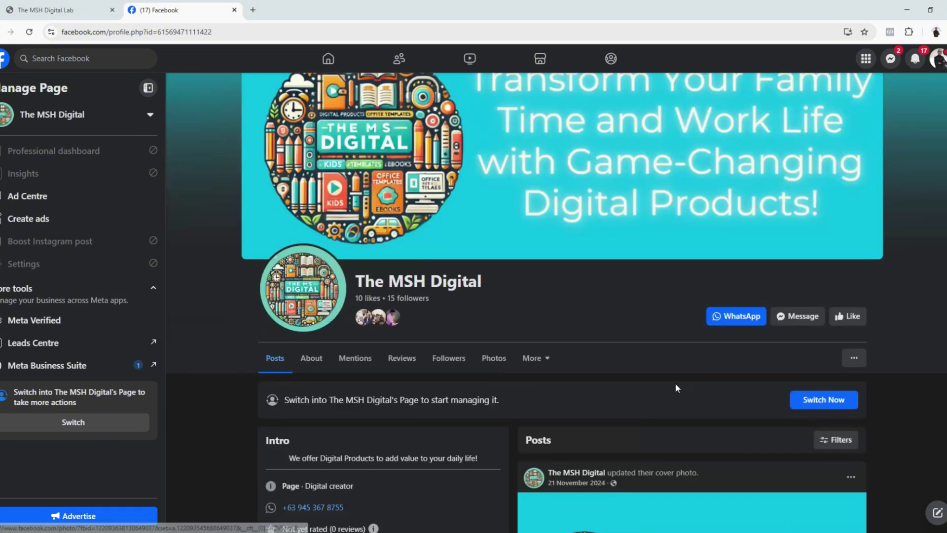
left_click(809, 320)
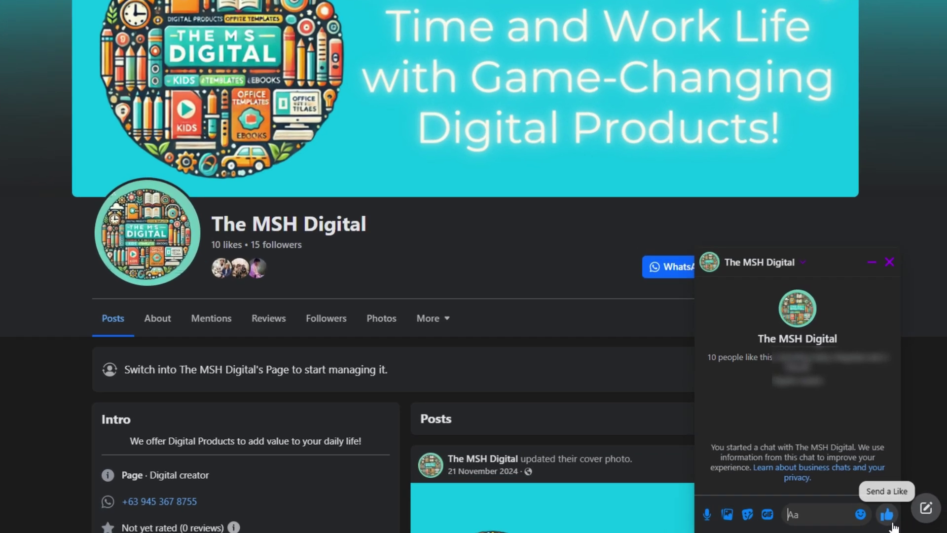
type("Hello")
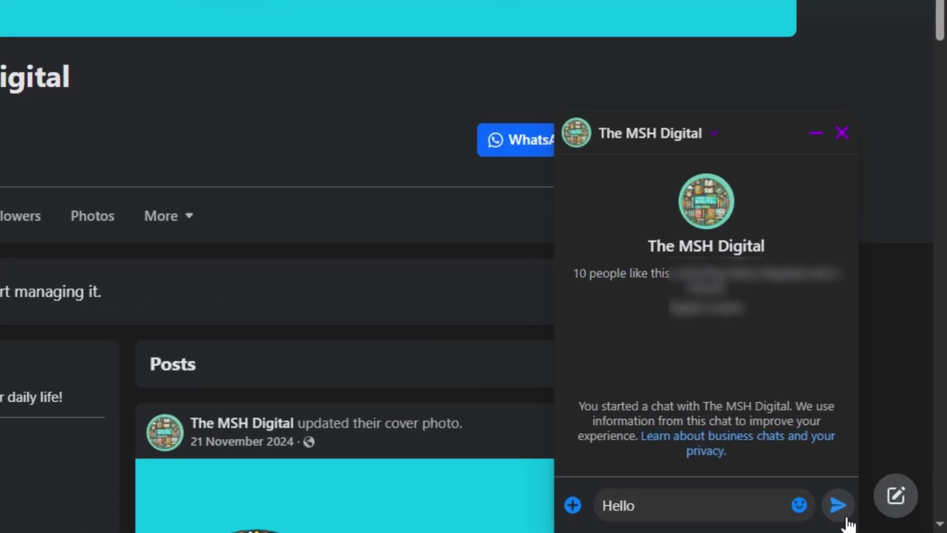
left_click(846, 517)
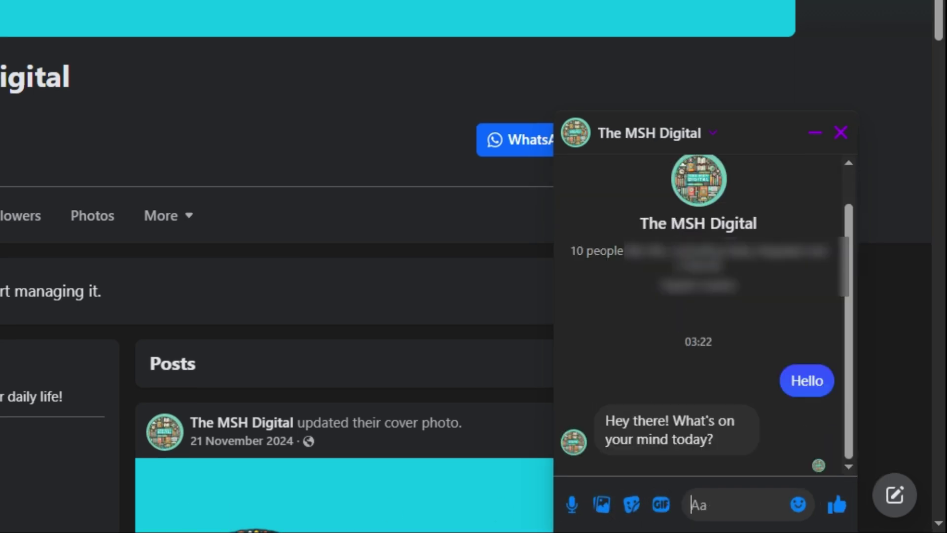
Step: Send 'What services are you offering?' and 'Can you manage my business page?' to the bot
type("What ")
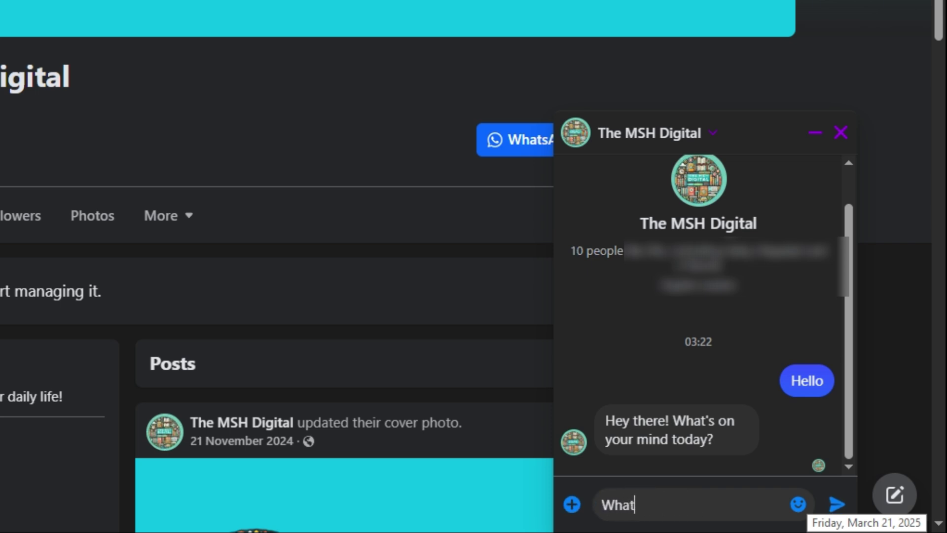
type("ser")
key("BackSpace")
key("BackSpace")
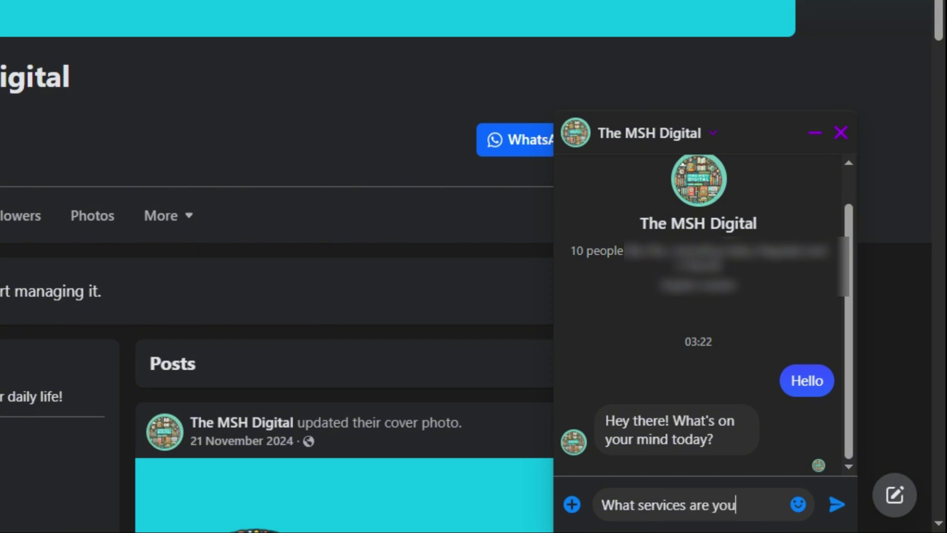
type("ices are you offering?")
key("Return")
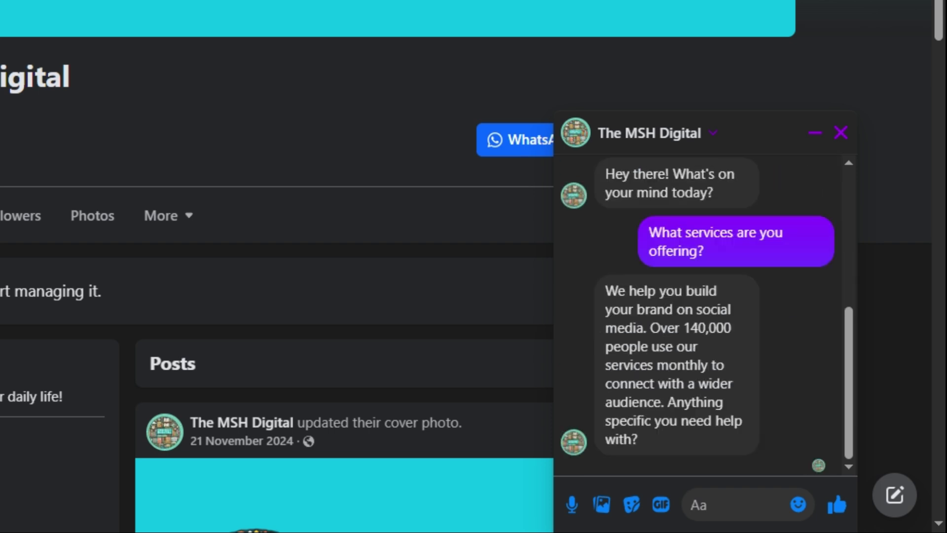
type("Can ")
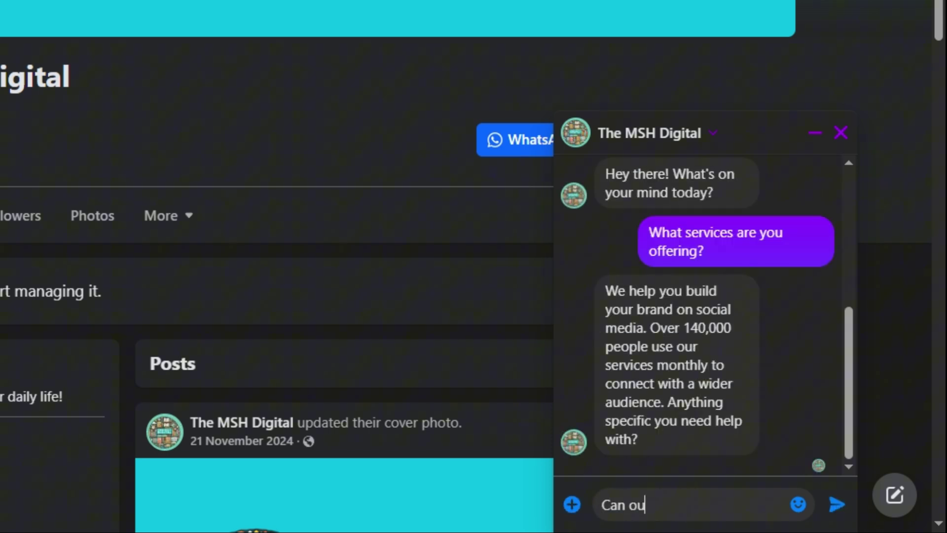
type("you manafge my")
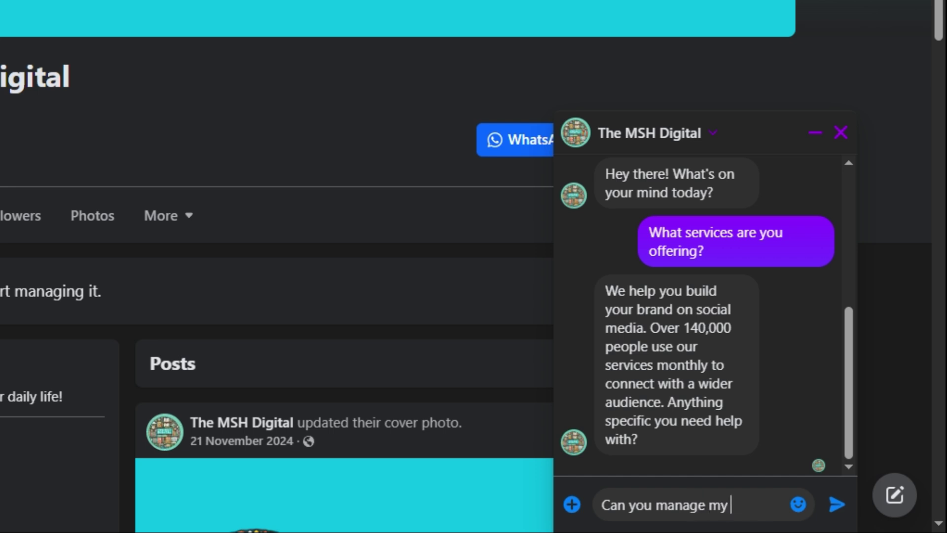
type("usiness page?")
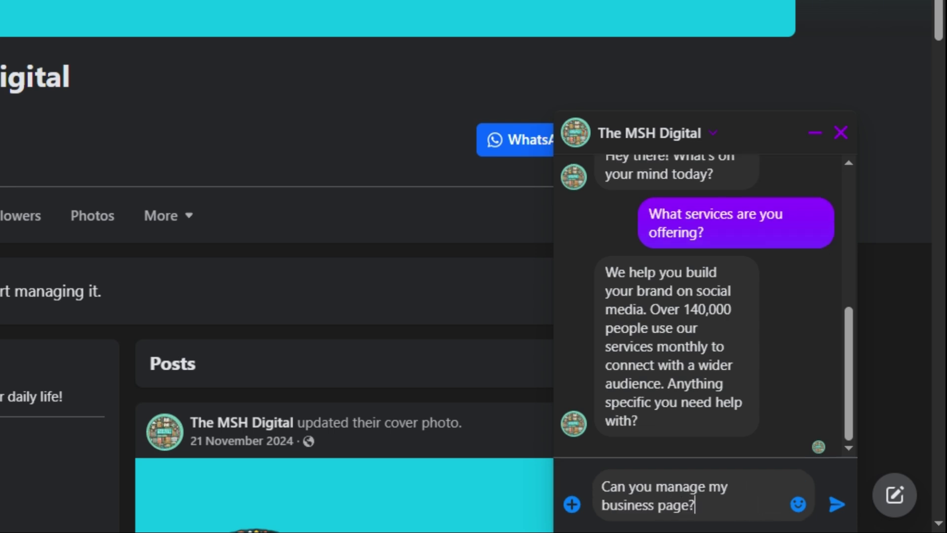
key("Return")
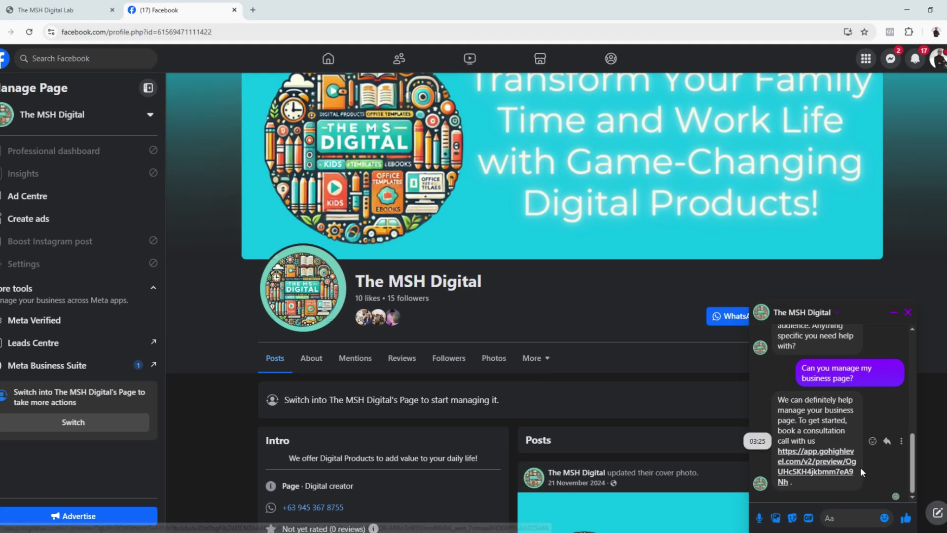
scroll(860, 467, "up", 10)
scroll(862, 473, "down", 3)
scroll(871, 394, "down", 3)
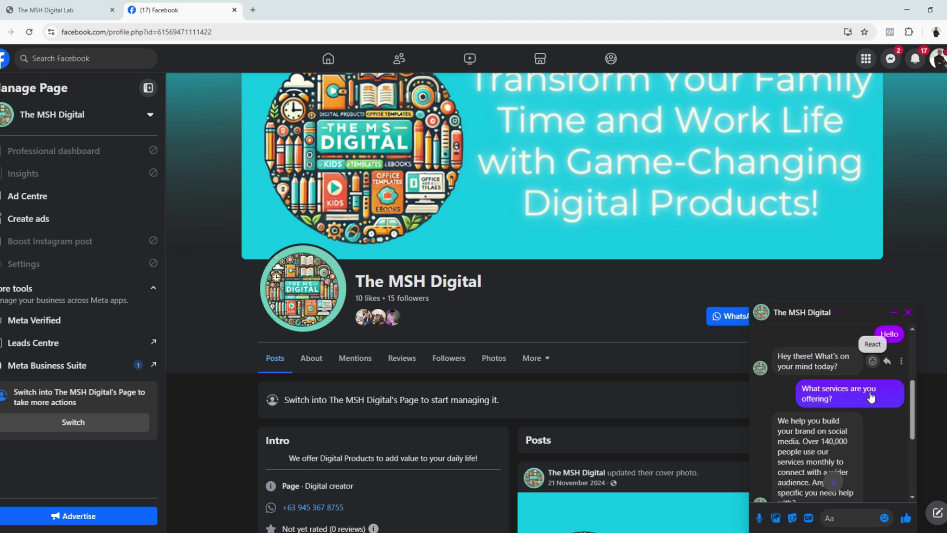
scroll(864, 394, "down", 1)
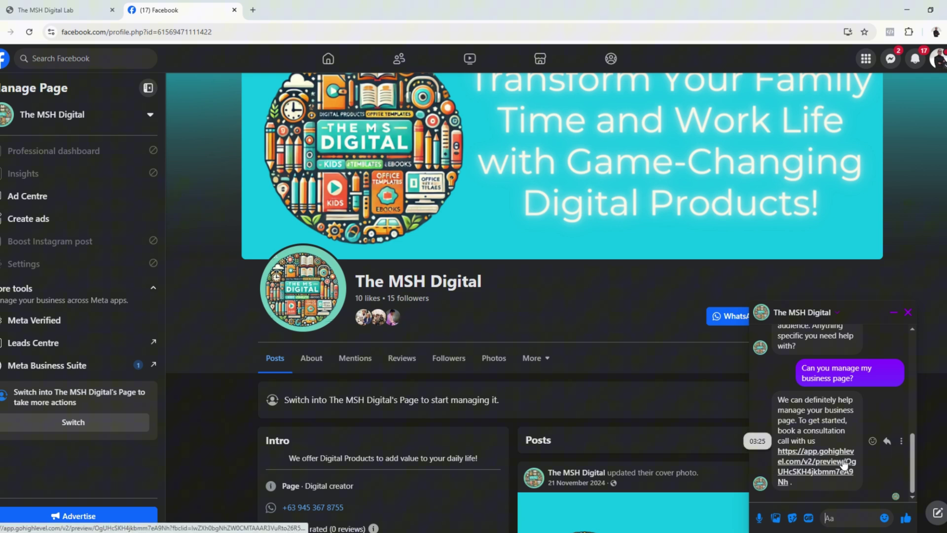
scroll(816, 452, "up", 2)
scroll(816, 451, "up", 3)
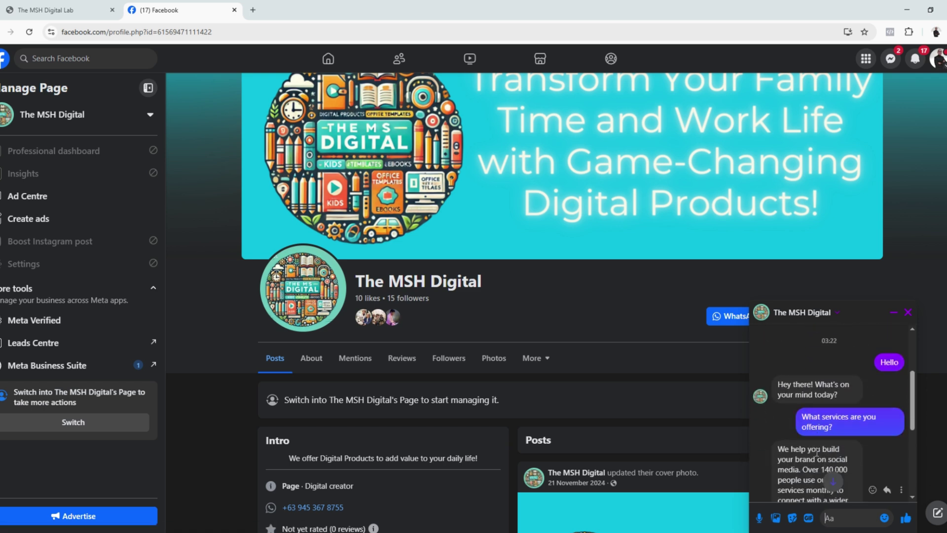
scroll(817, 452, "down", 3)
scroll(817, 452, "up", 4)
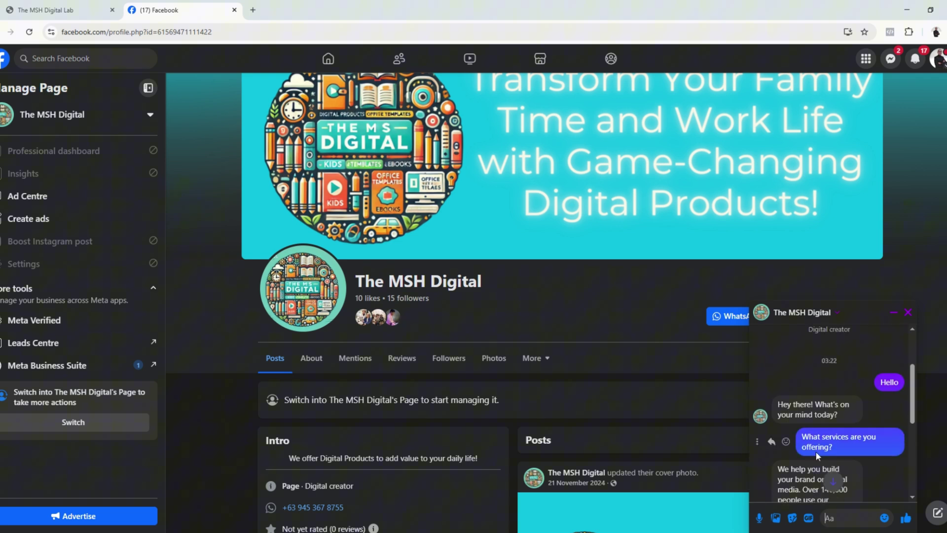
scroll(817, 454, "down", 5)
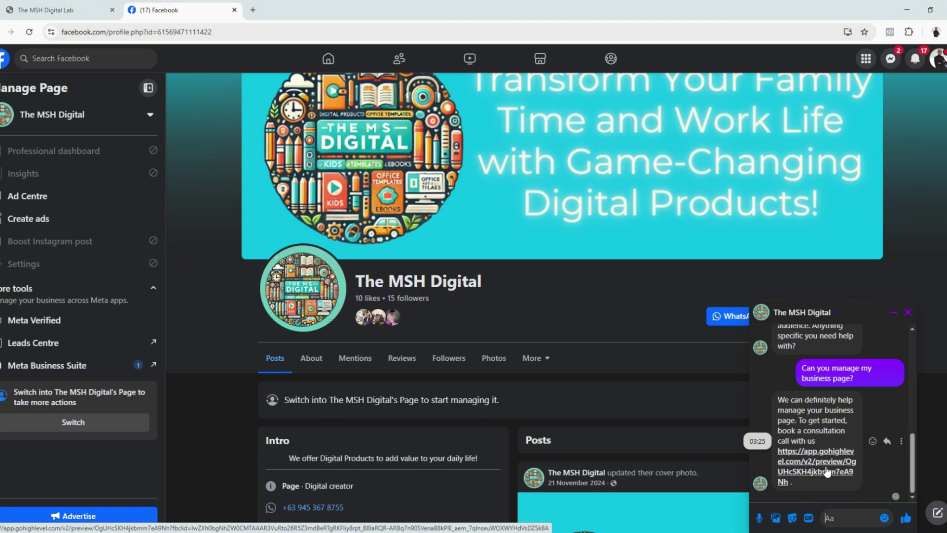
Step: Follow the app.gohighlevel.com consultation link in the bot's reply to the MSH Digital Lab landing page
left_click(827, 472)
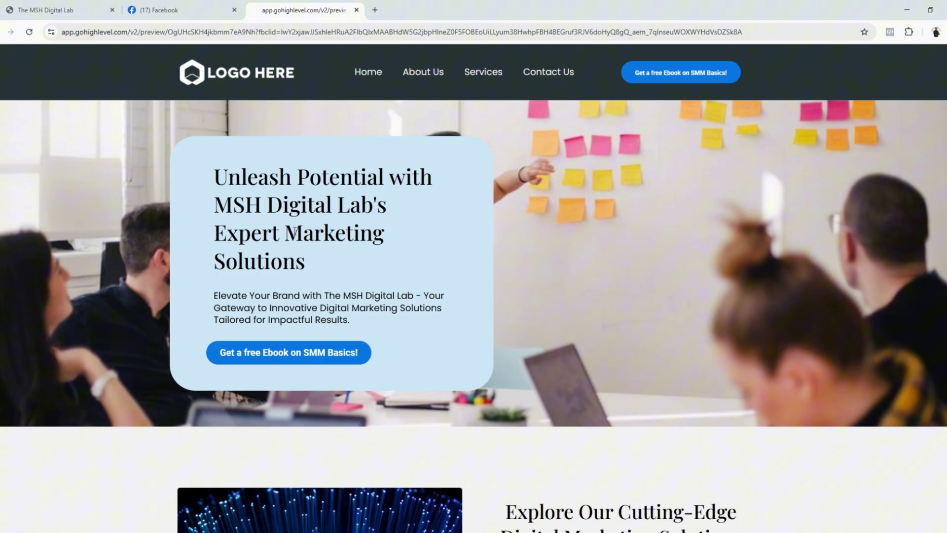
scroll(558, 351, "down", 6)
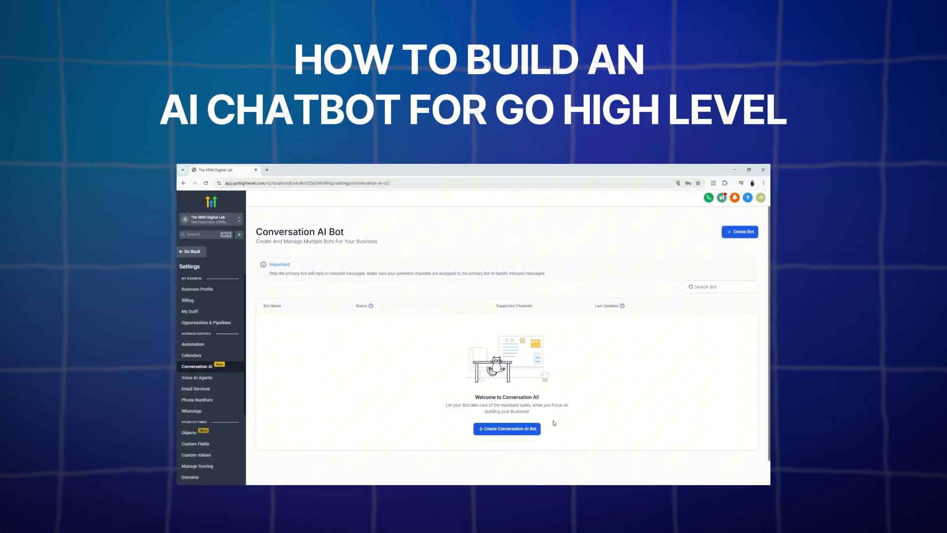
Step: Create a from-scratch Auto Pilot bot and add Facebook and Chat Widget to its channels
left_click(514, 428)
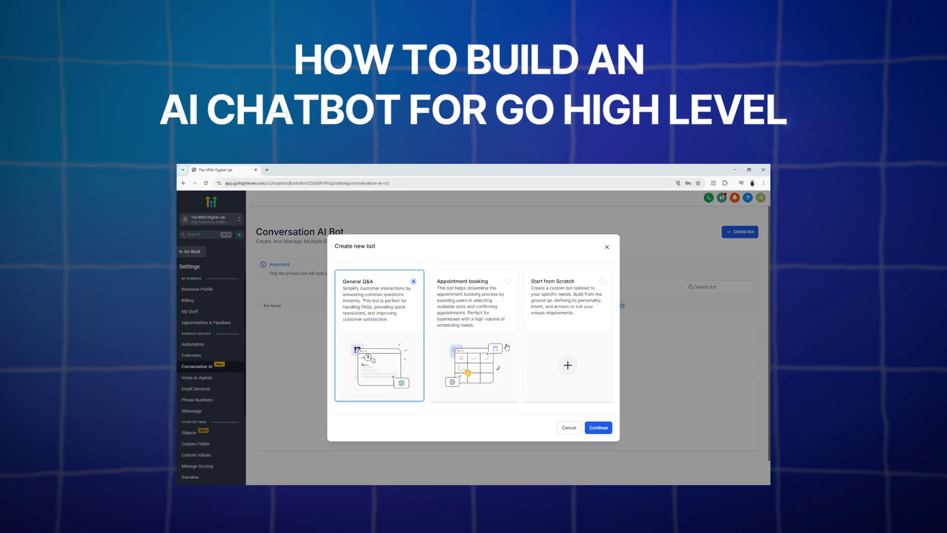
left_click(542, 365)
left_click(598, 427)
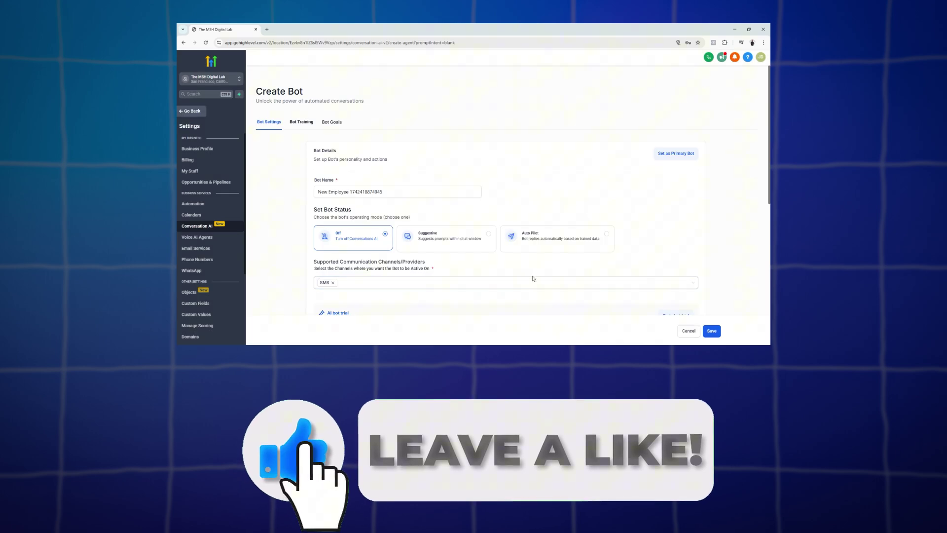
left_click(558, 237)
scroll(388, 161, "down", 3)
left_click(388, 162)
left_click(368, 184)
left_click(395, 207)
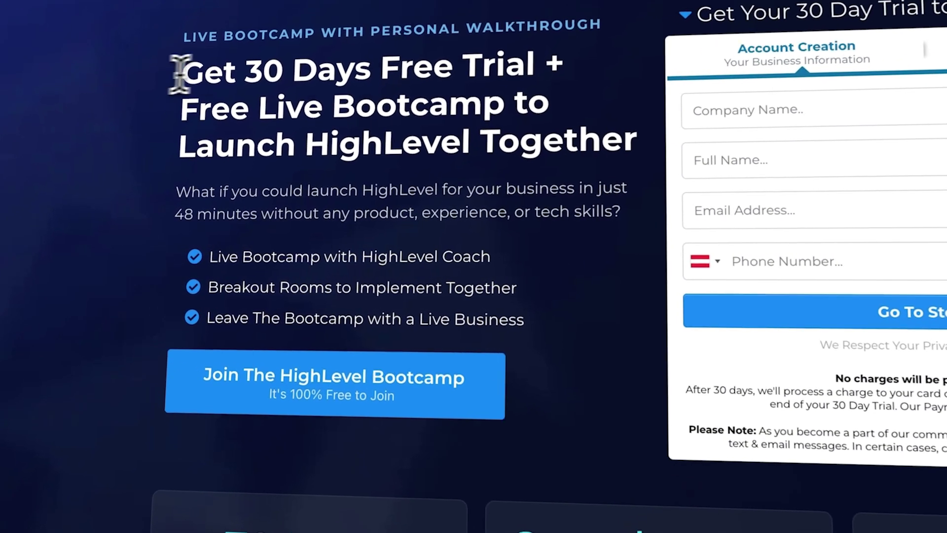
Step: Select the page address and scroll through the course sales page preview
left_click_drag(181, 69, 550, 69)
left_click(548, 69)
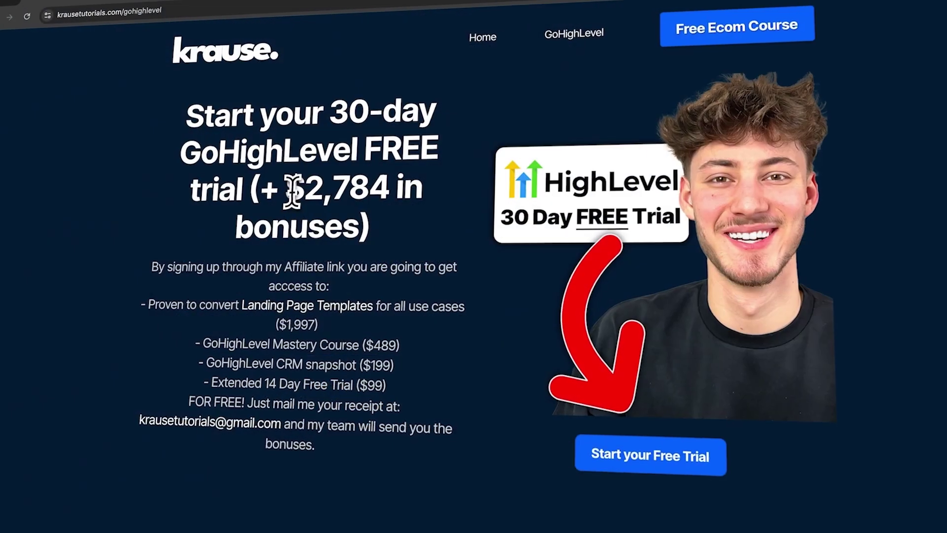
left_click_drag(293, 192, 321, 225)
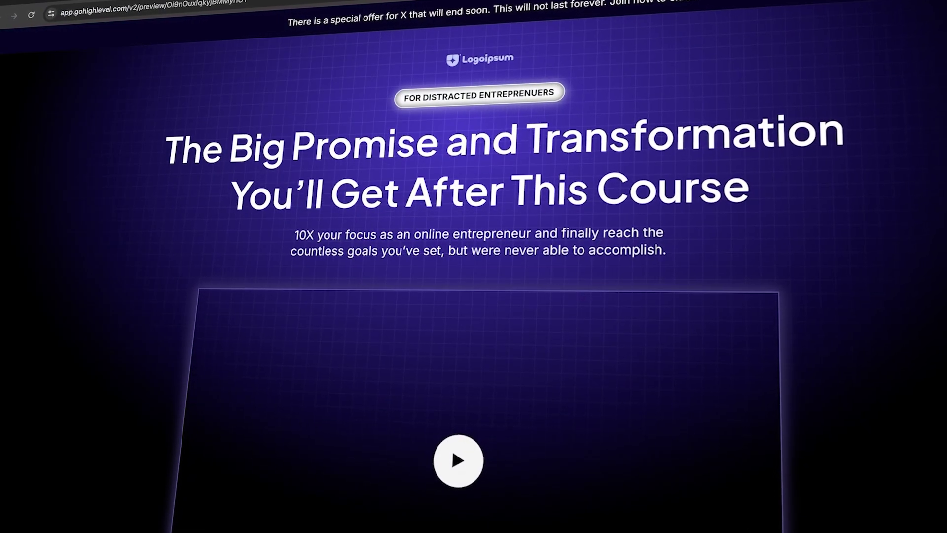
scroll(474, 266, "down", 10)
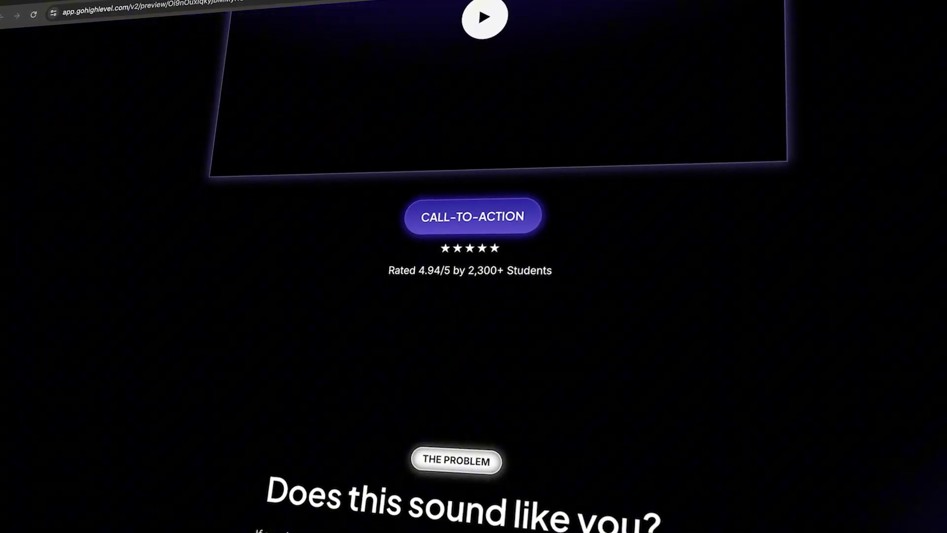